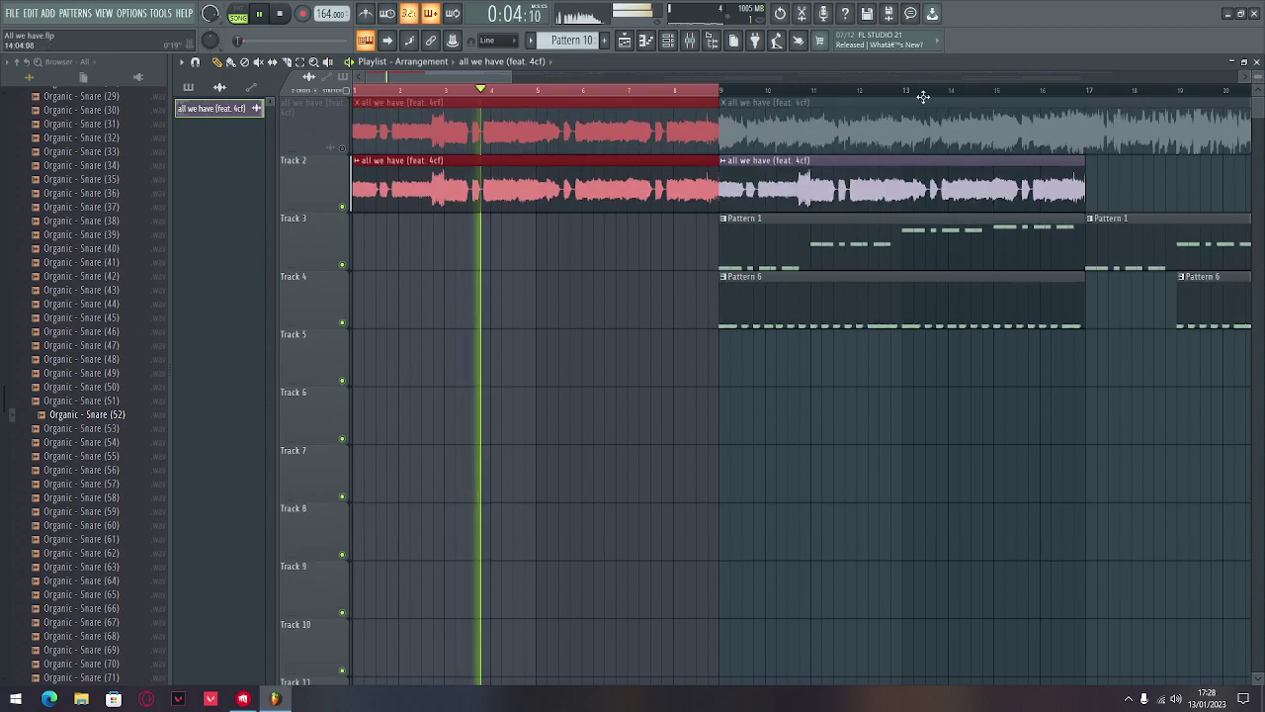
Show the patterns in the picker and set a time selection over bars 33 to 41 of the playlist.
left_click(188, 87)
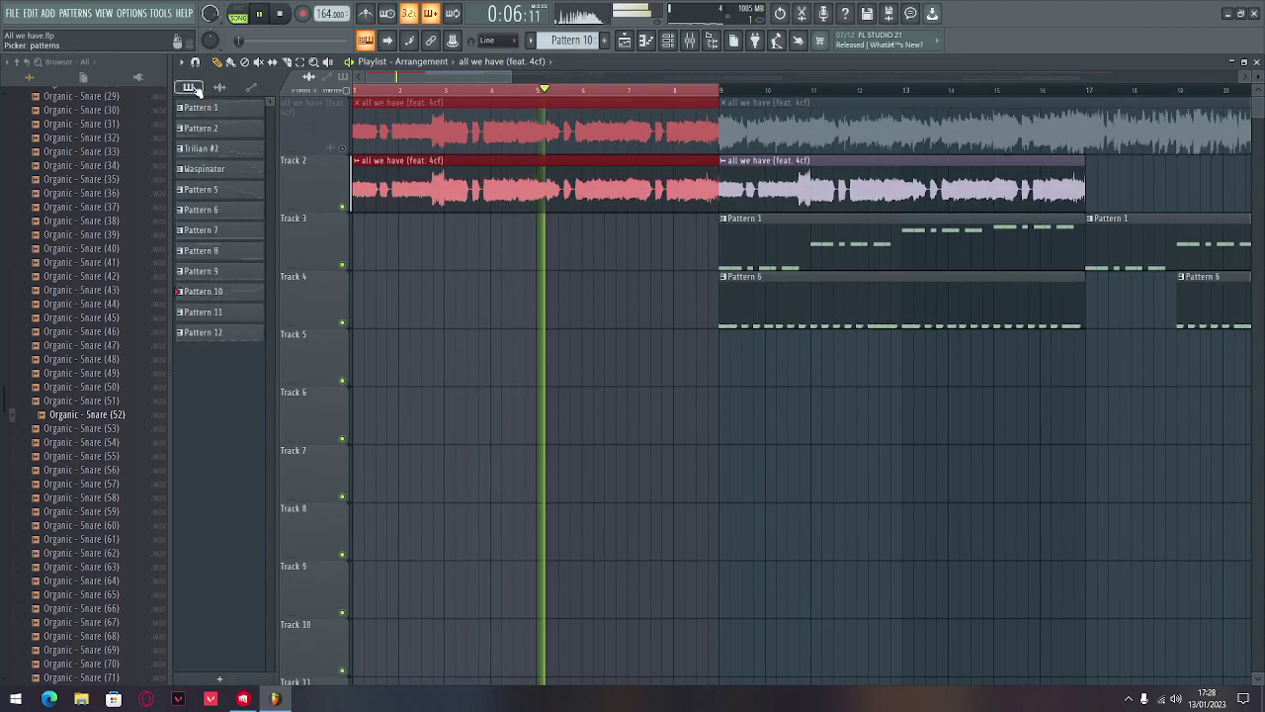
left_click_drag(510, 75, 629, 79)
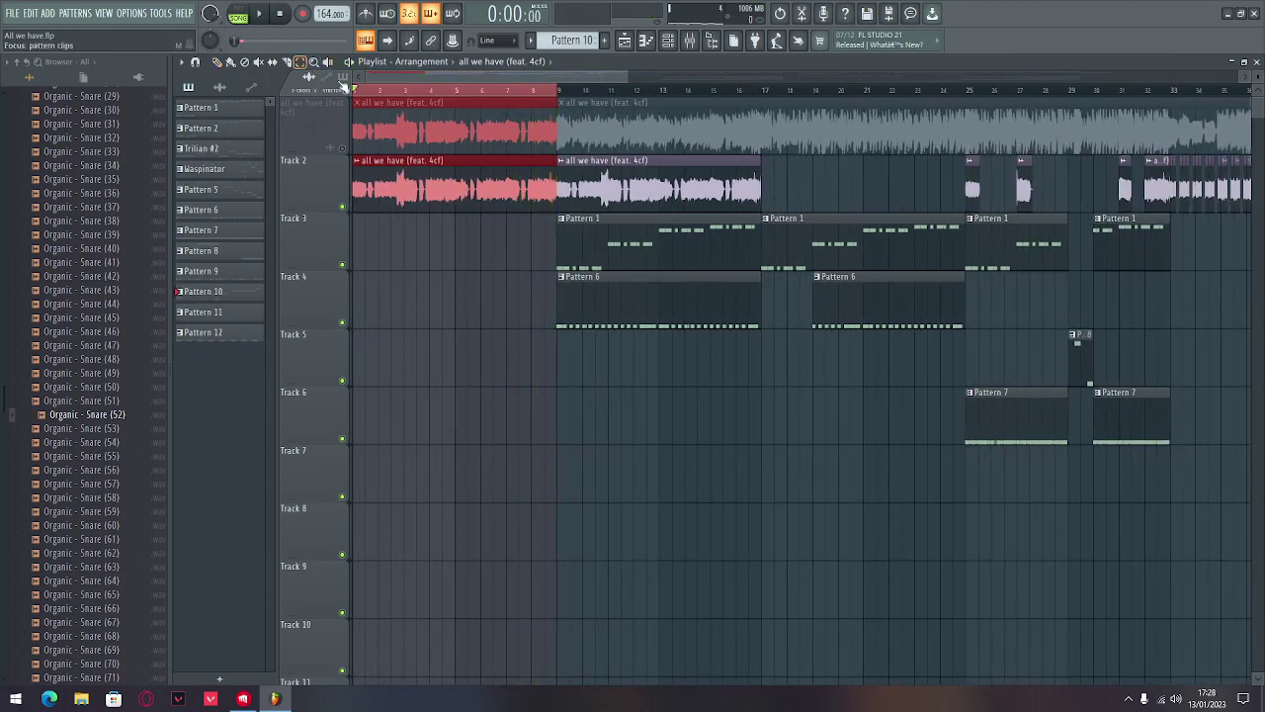
left_click(436, 91)
left_click_drag(445, 79, 739, 97)
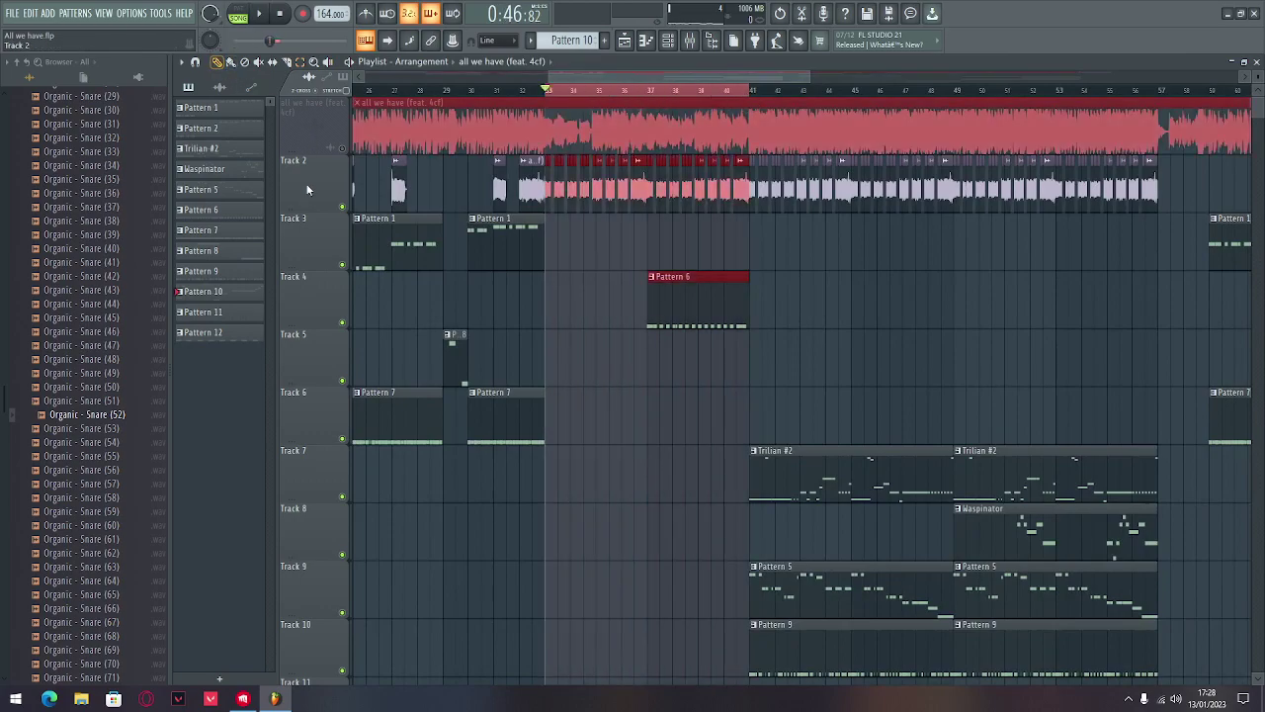
Listen to Track 2 in solo over bars 33 to 41, unsolo it and clear the time selection.
right_click(342, 207)
key("space")
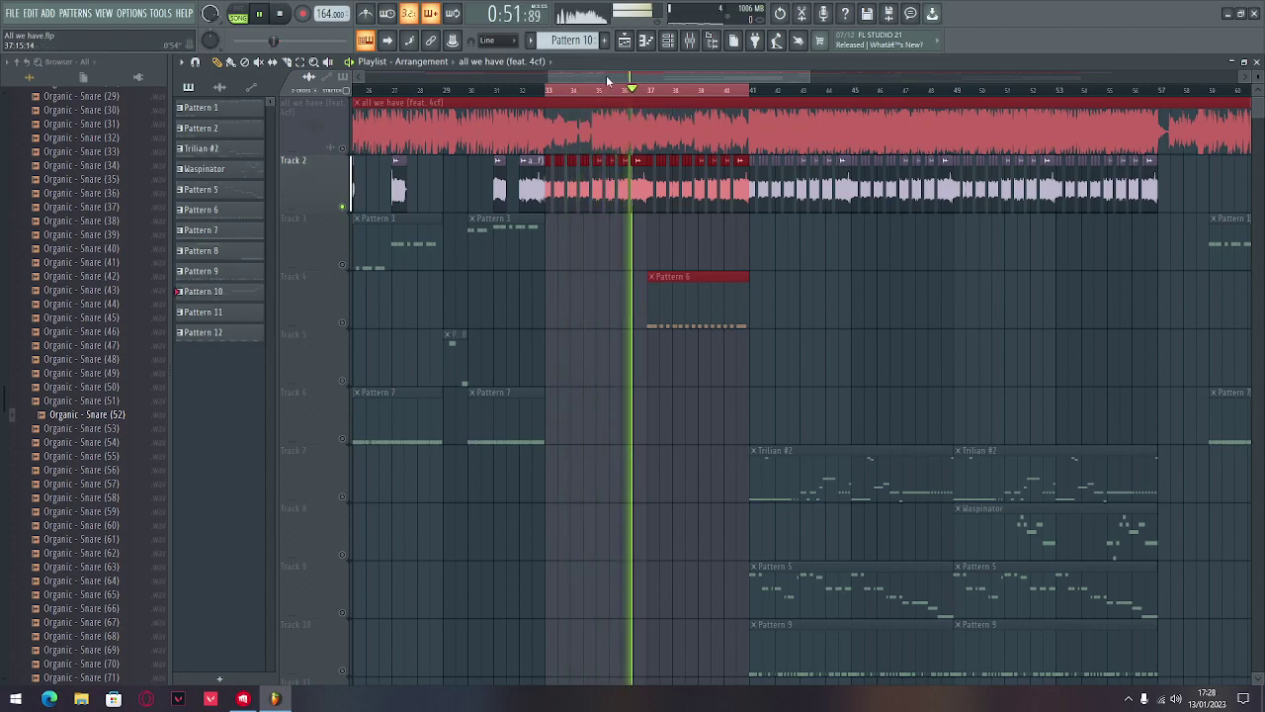
left_click_drag(602, 74, 645, 79)
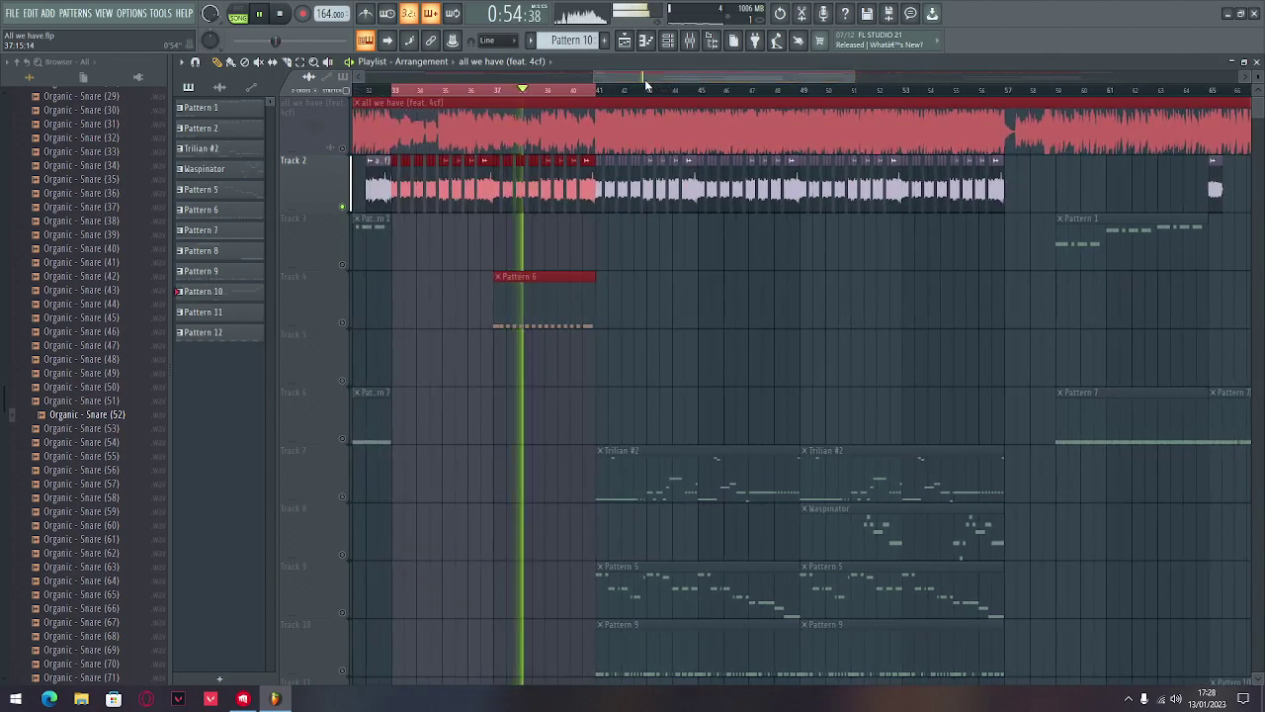
key("space")
right_click(343, 205)
left_click(345, 149)
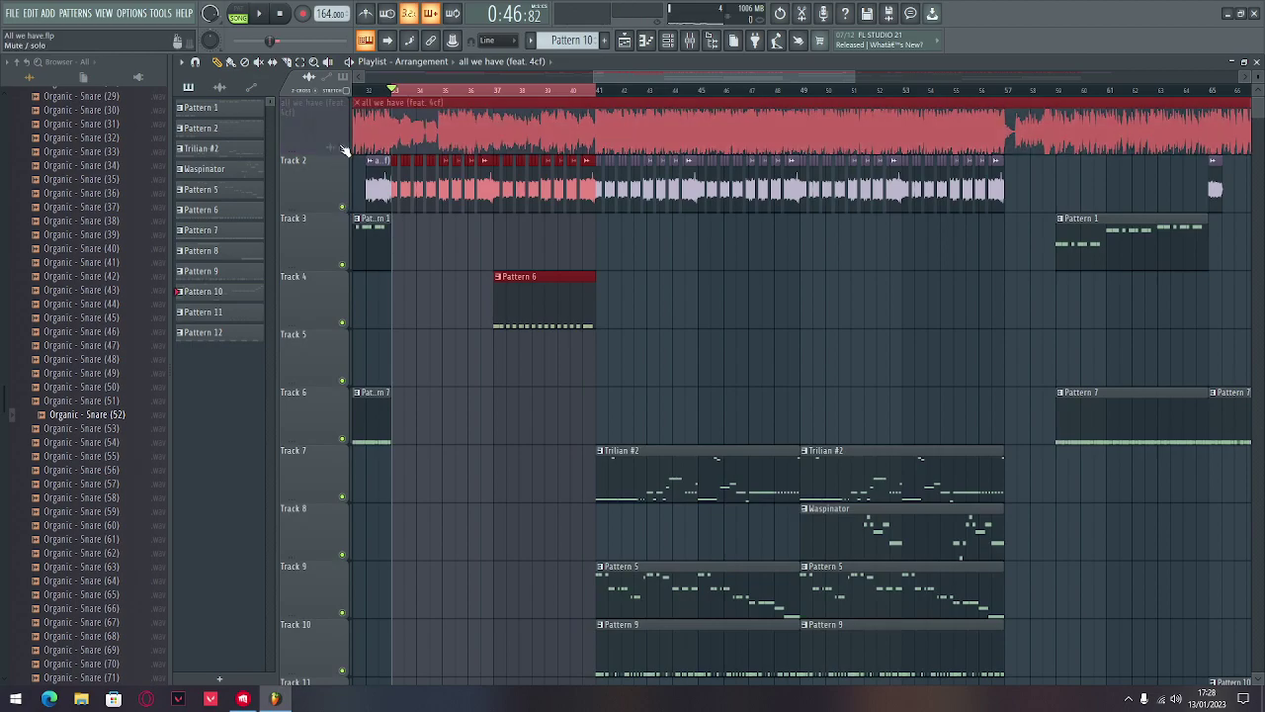
left_click(429, 95, "ctrl")
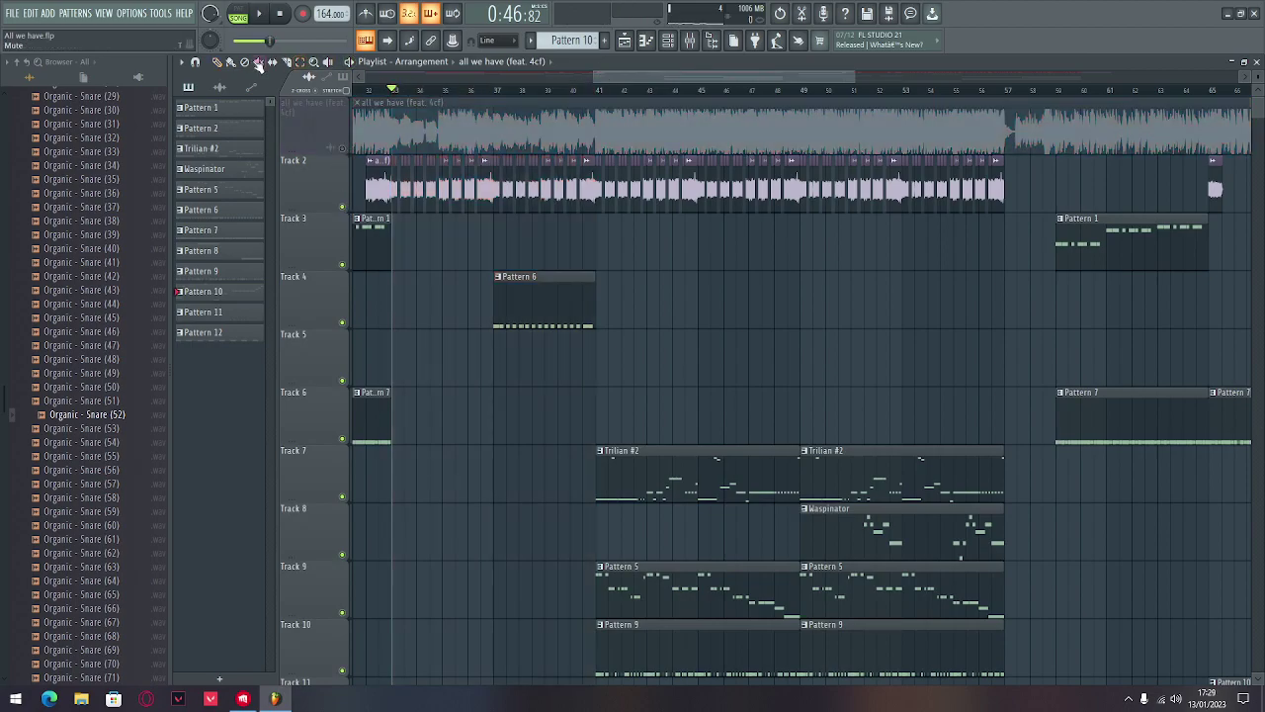
Open the Pattern 1 clip from Track 3 in the piano roll and play it in pattern mode.
left_click_drag(591, 76, 482, 76)
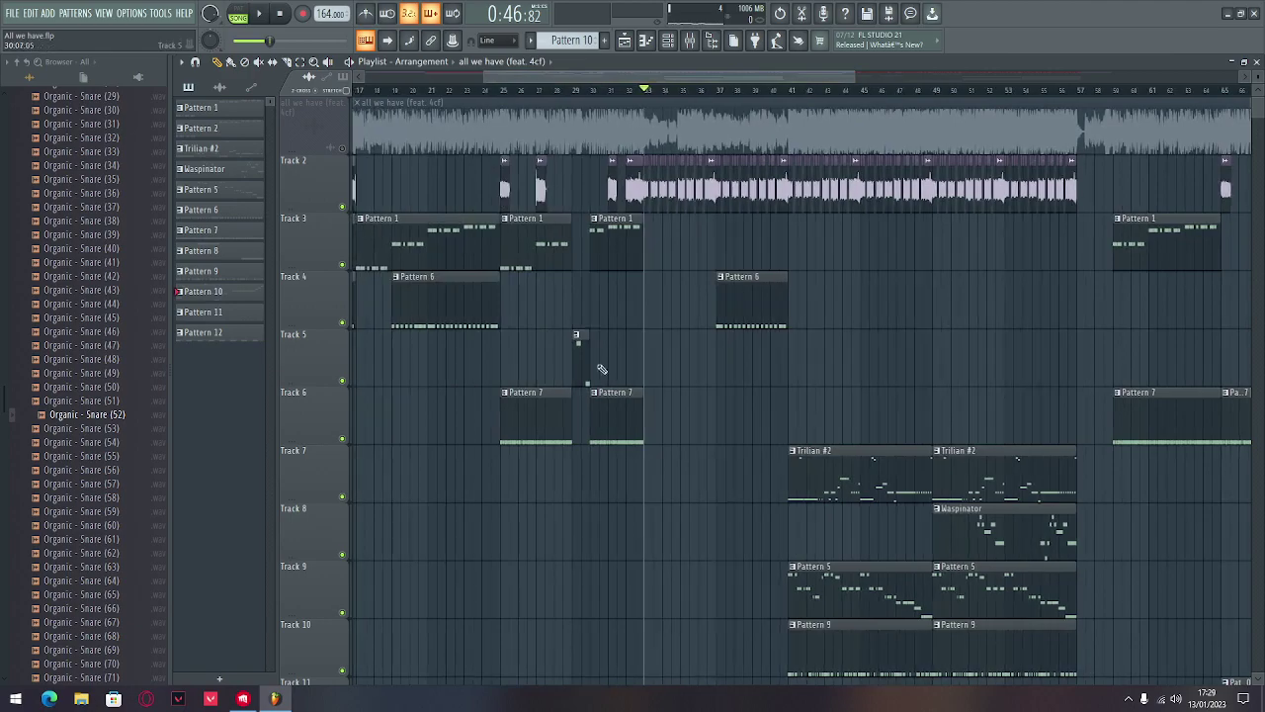
scroll(591, 351, "down", 1)
double_click(454, 206)
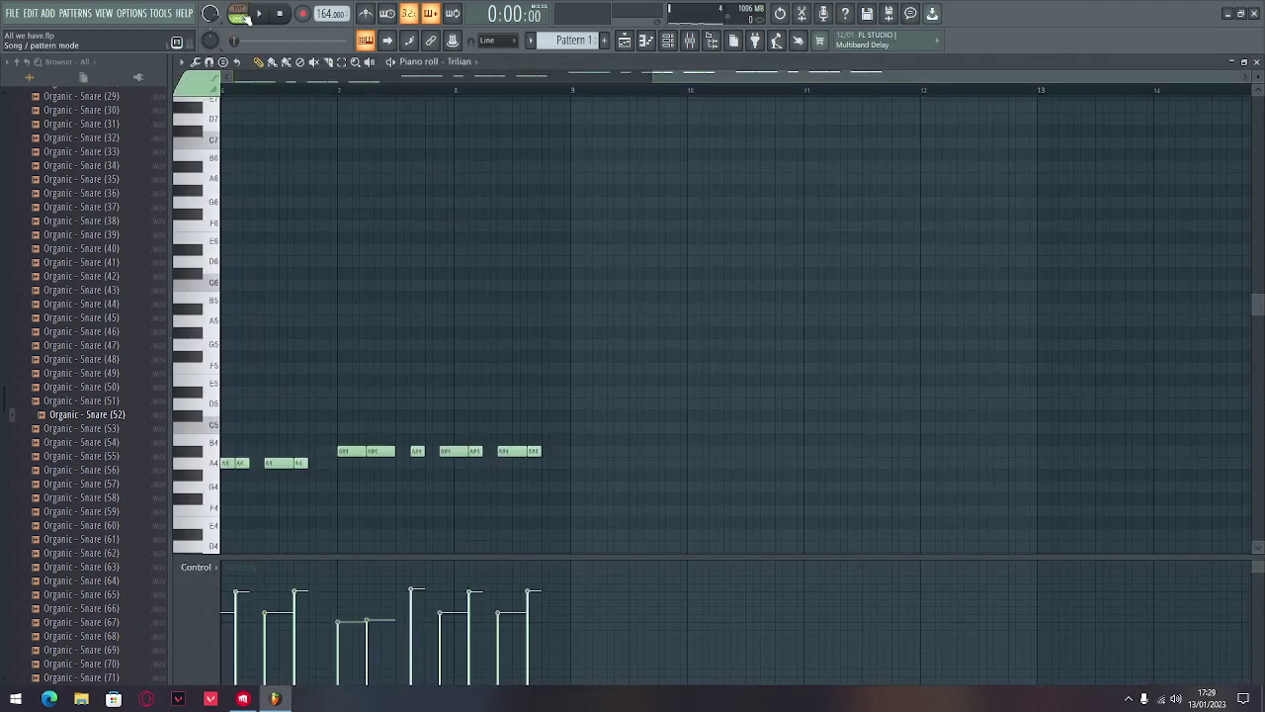
left_click_drag(696, 79, 277, 79)
scroll(392, 317, "down", 3)
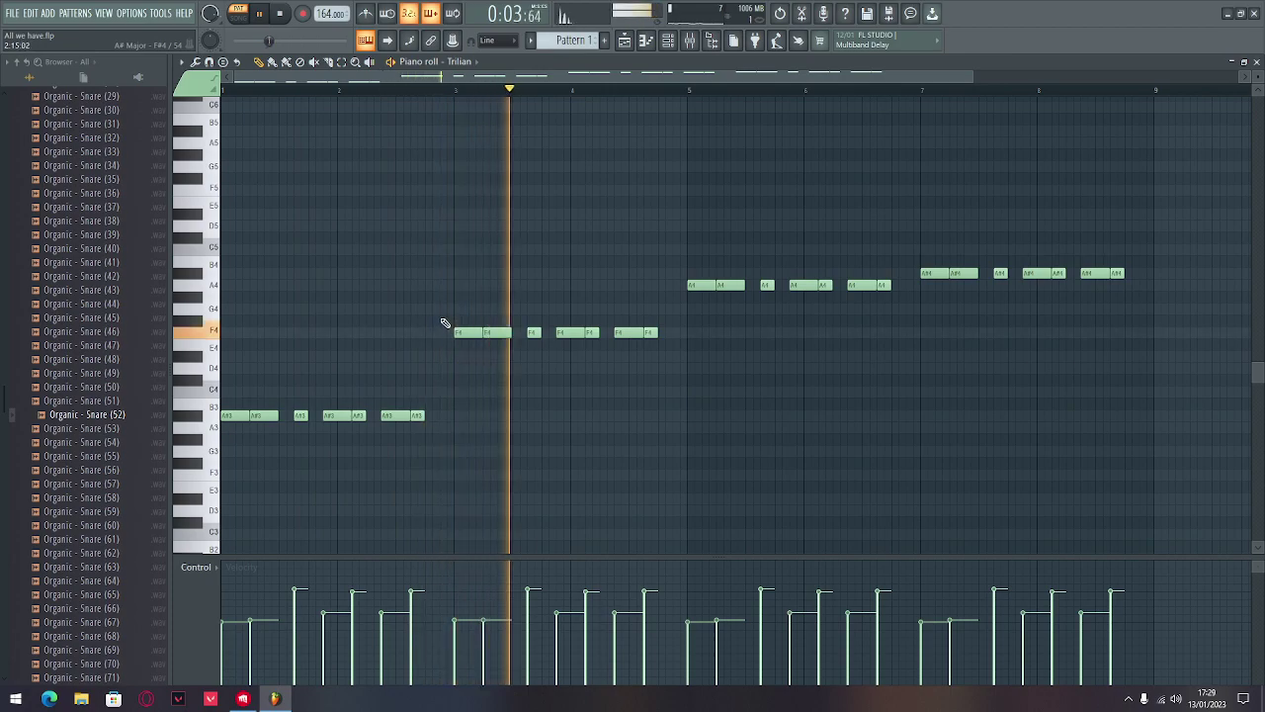
Add a short F4 note at the end of bar 4 in Pattern 1 and return to the playlist.
left_click(677, 332)
left_click_drag(715, 334, 686, 334)
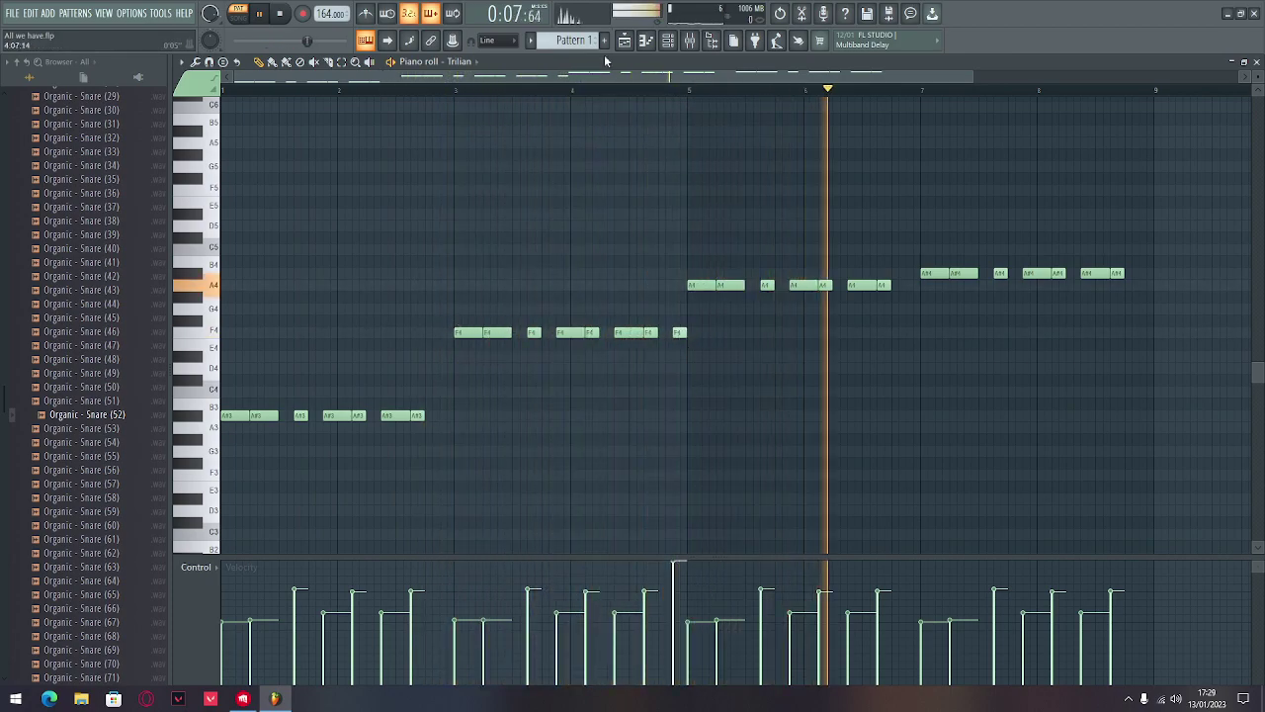
left_click(633, 45)
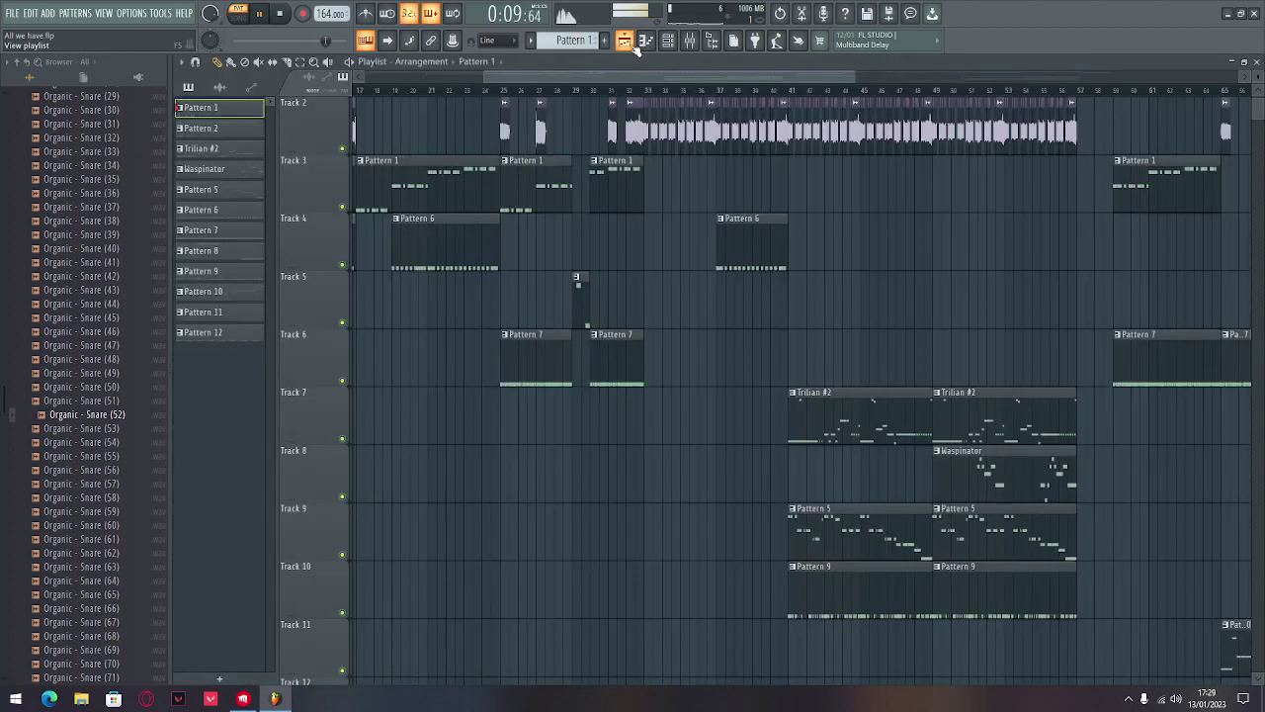
Open the Trilian #2 clip from Track 7 in the piano roll, play it through and return to the playlist.
double_click(851, 427)
key("space")
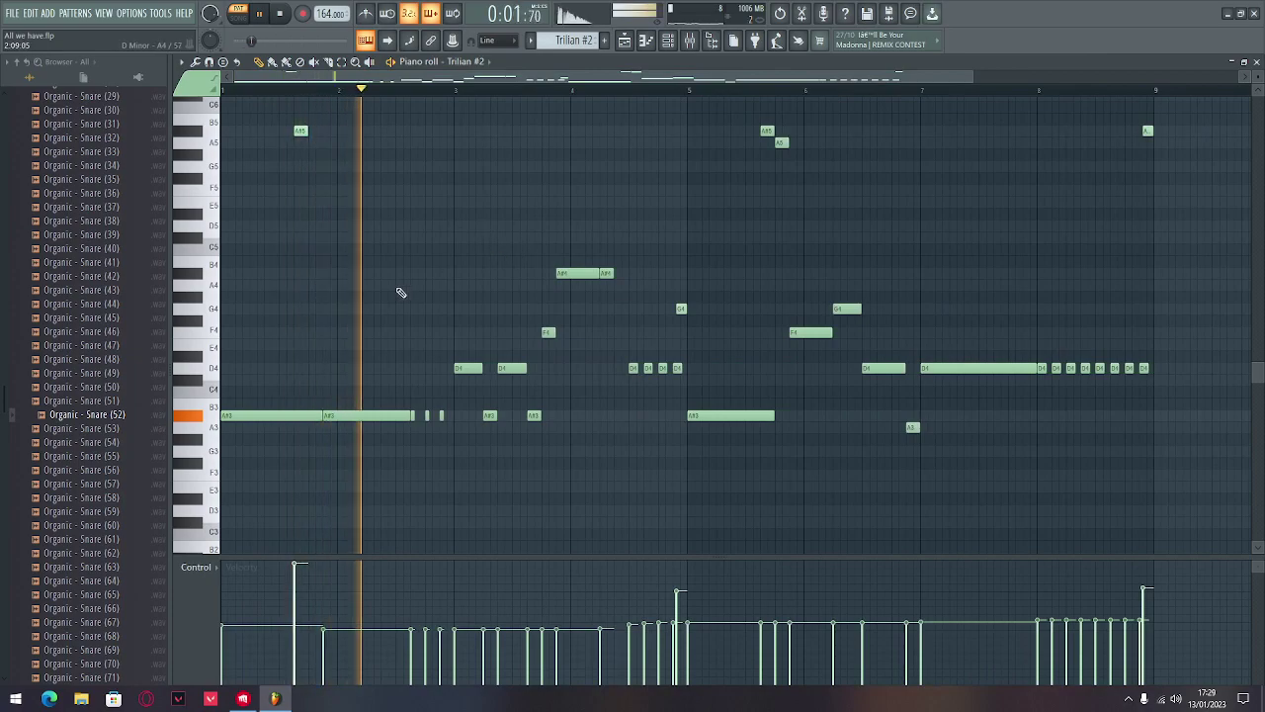
scroll(399, 291, "down", 1)
scroll(400, 291, "up", 2)
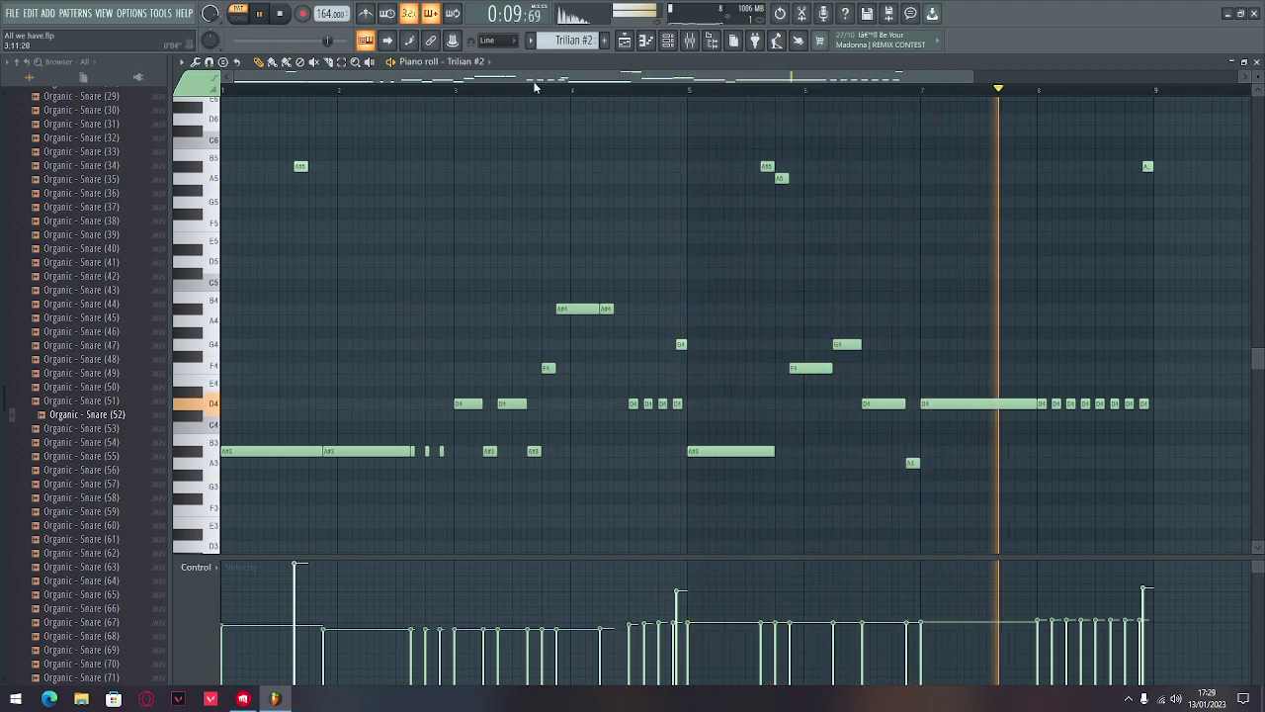
key("space")
left_click(625, 41)
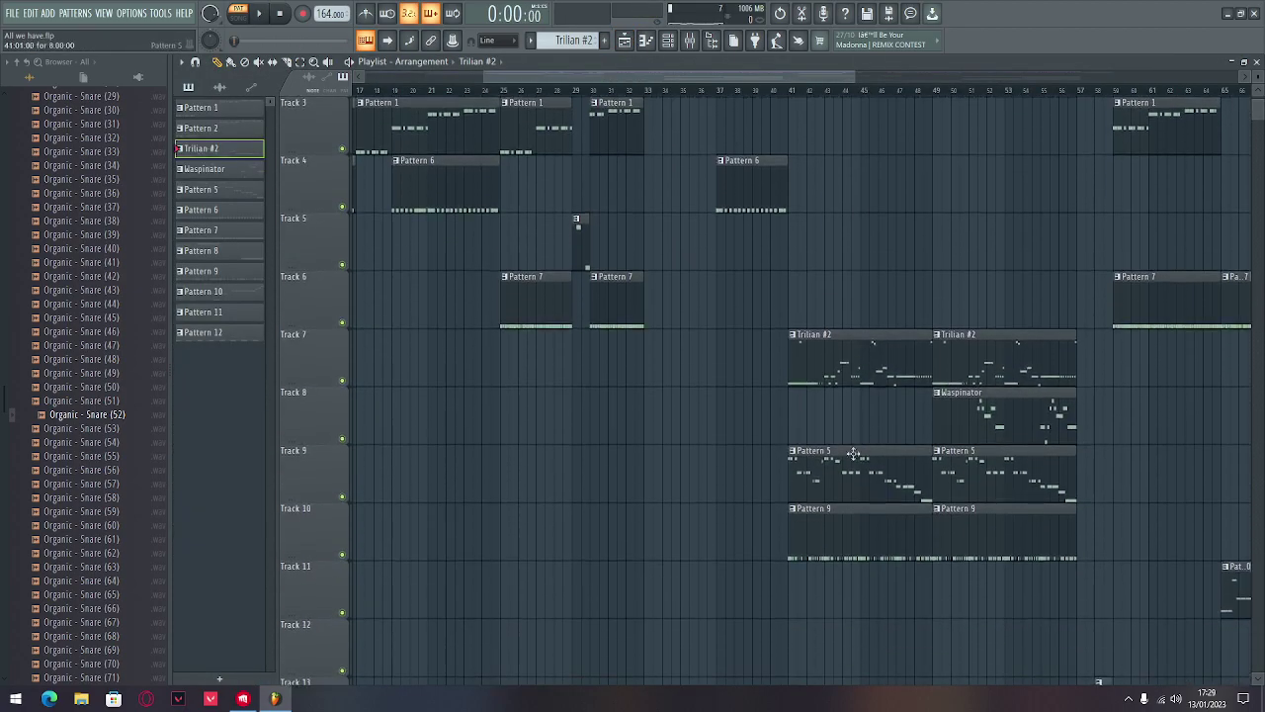
View the notes of the Pattern 5 clip from Track 9 in the piano roll and return to the playlist.
double_click(850, 473)
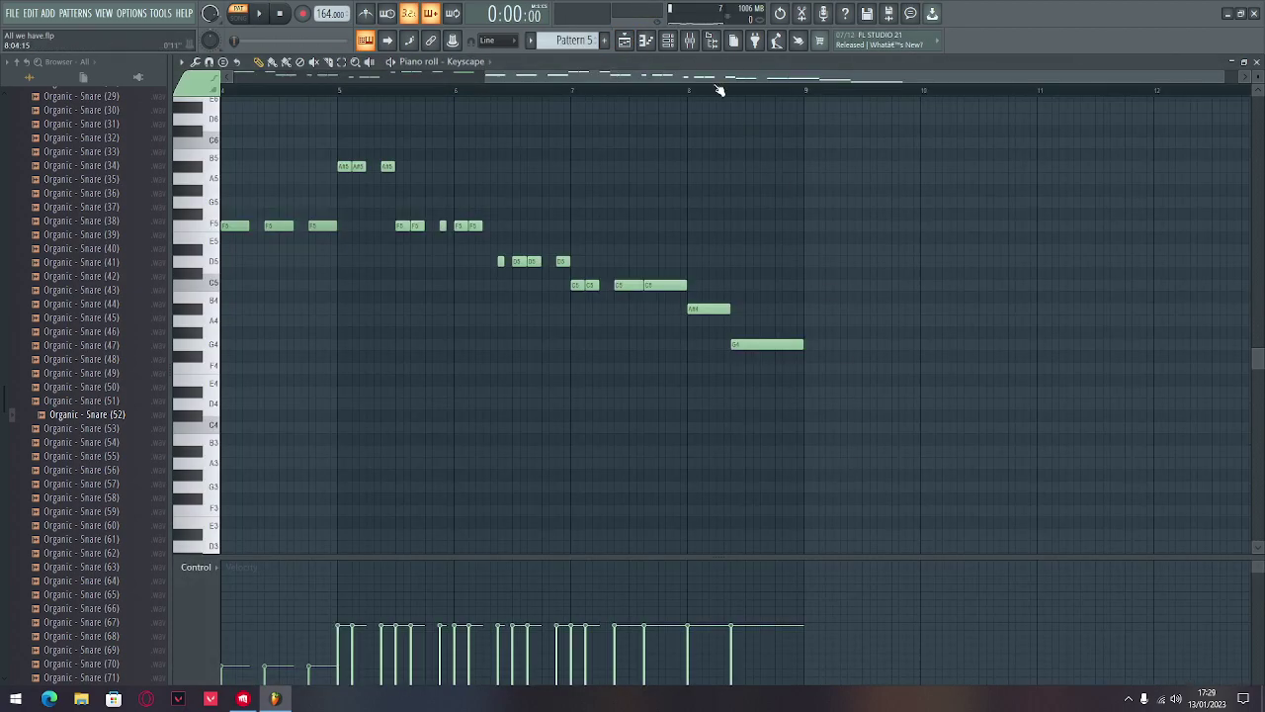
left_click(625, 41)
scroll(664, 81, "up", 3)
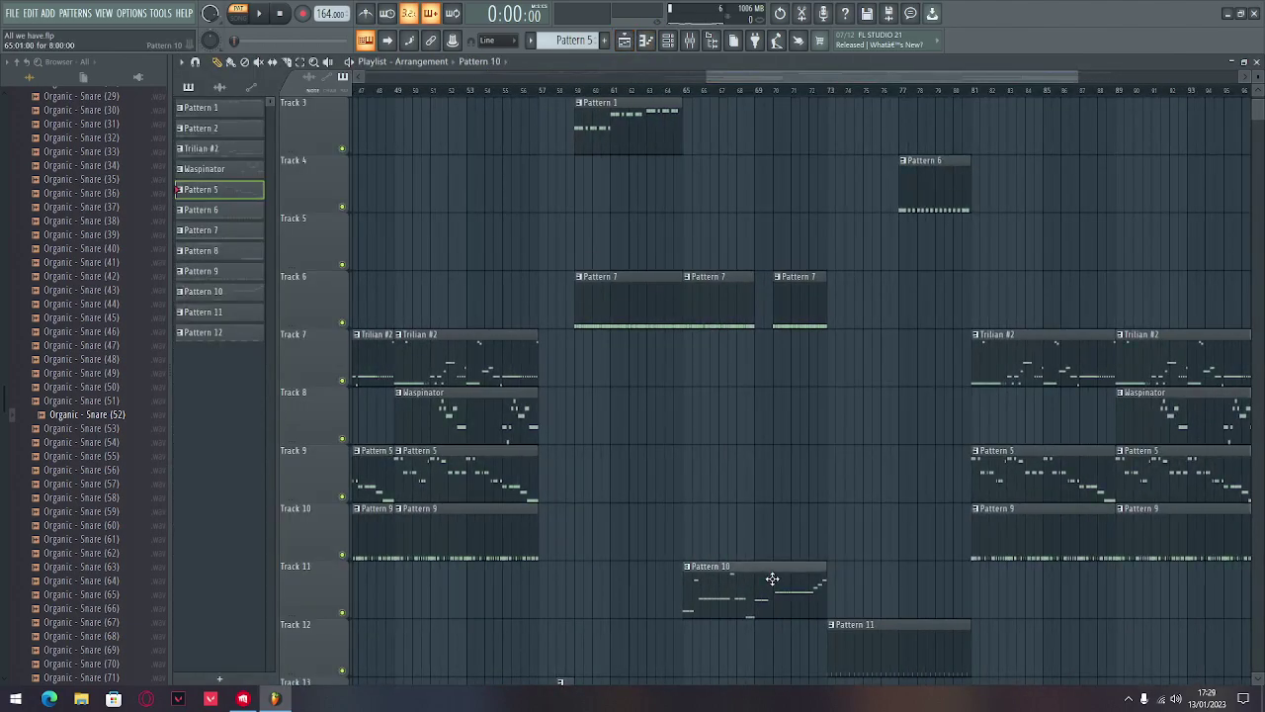
Open the Pattern 10 clip from Track 11 in the piano roll, listen to it and return to the playlist.
double_click(773, 582)
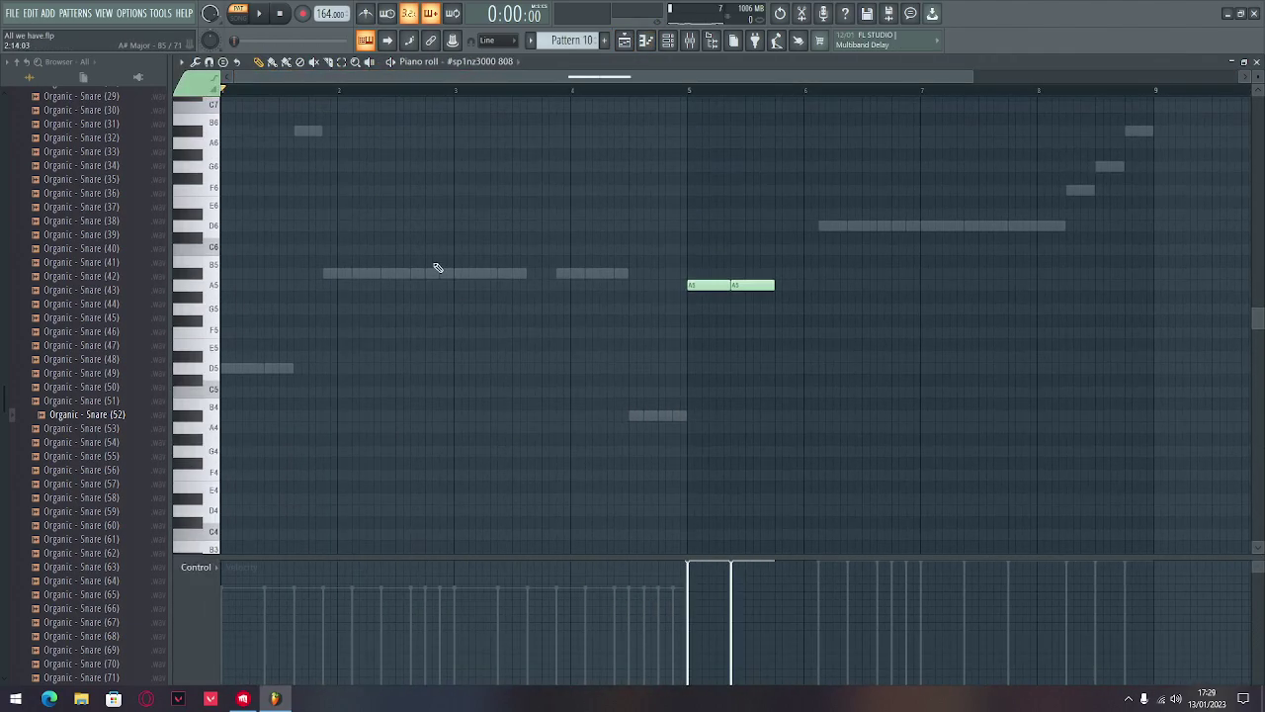
key("space")
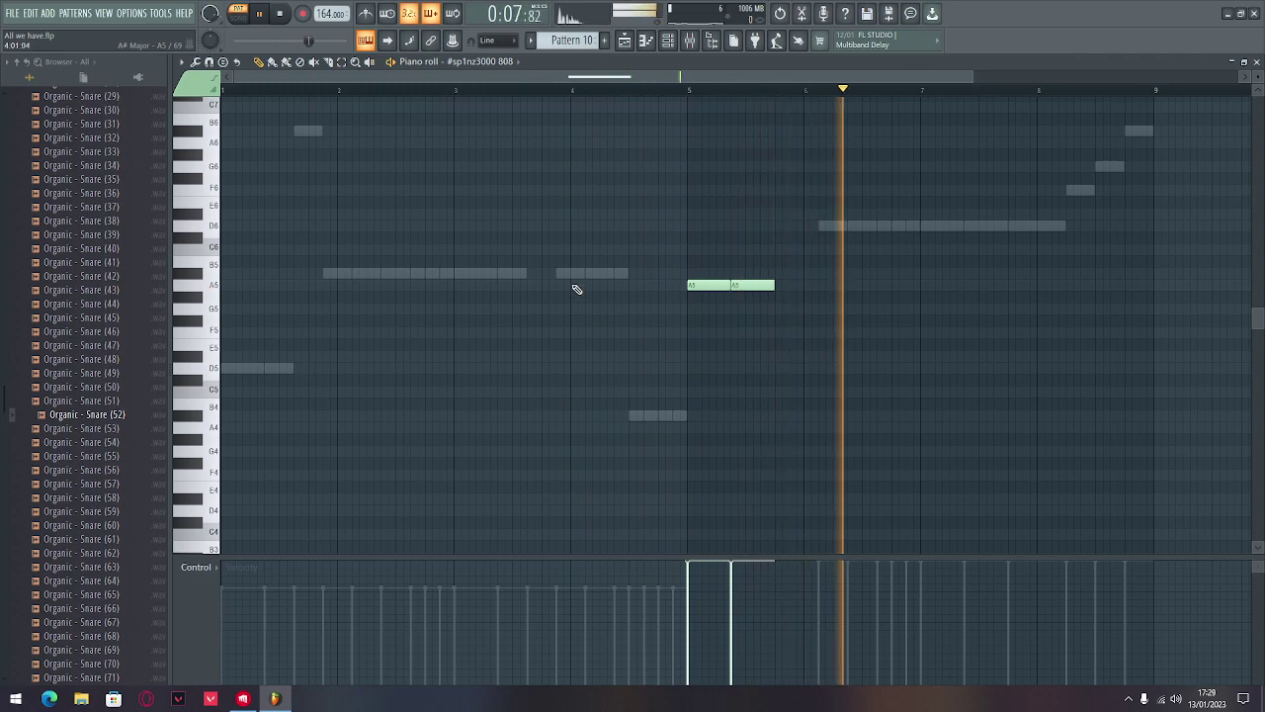
scroll(971, 412, "up", 3)
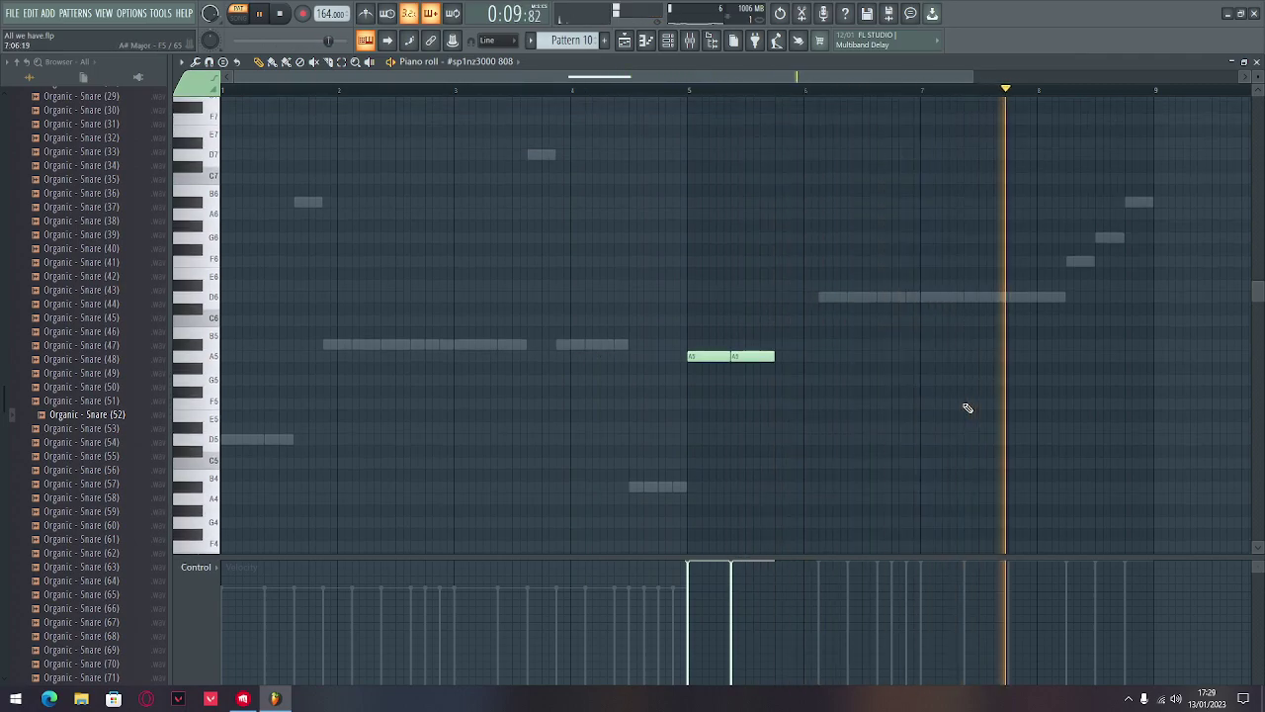
left_click(625, 41)
key("space")
Open the Waspinator clip from Track 8 in the piano roll and play it.
scroll(737, 240, "down", 3)
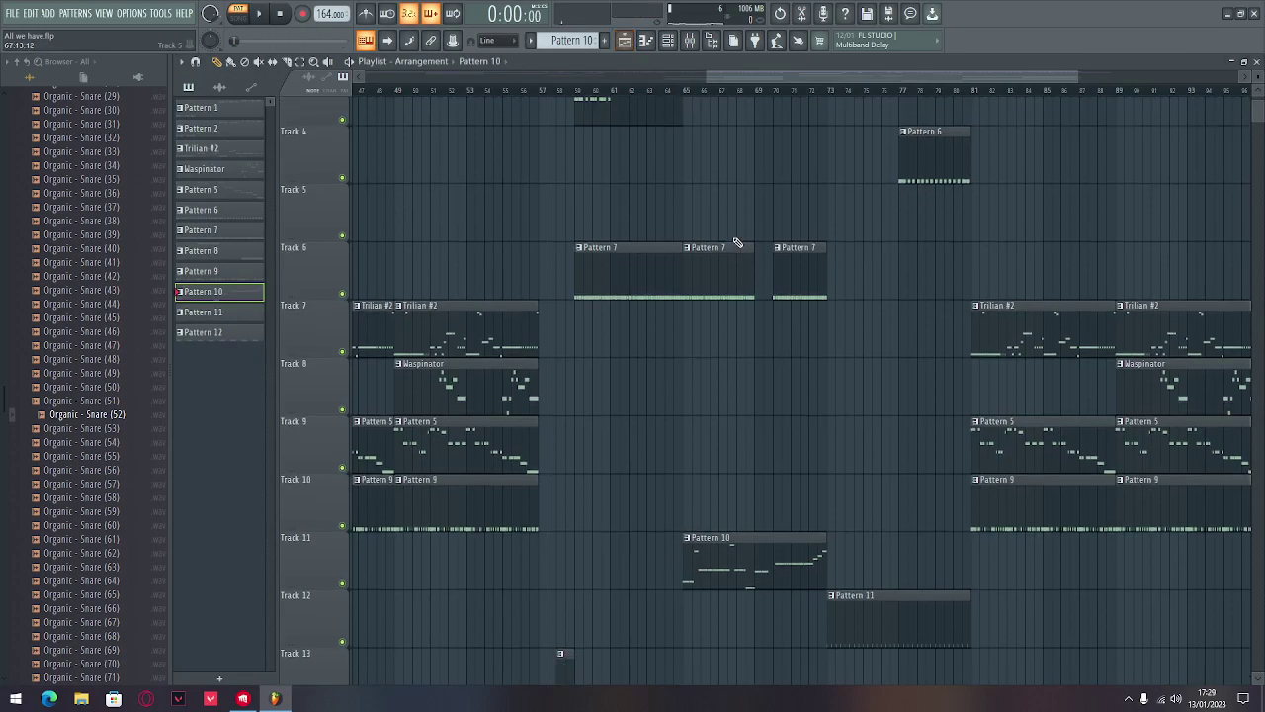
scroll(861, 241, "up", 3)
scroll(480, 246, "down", 3)
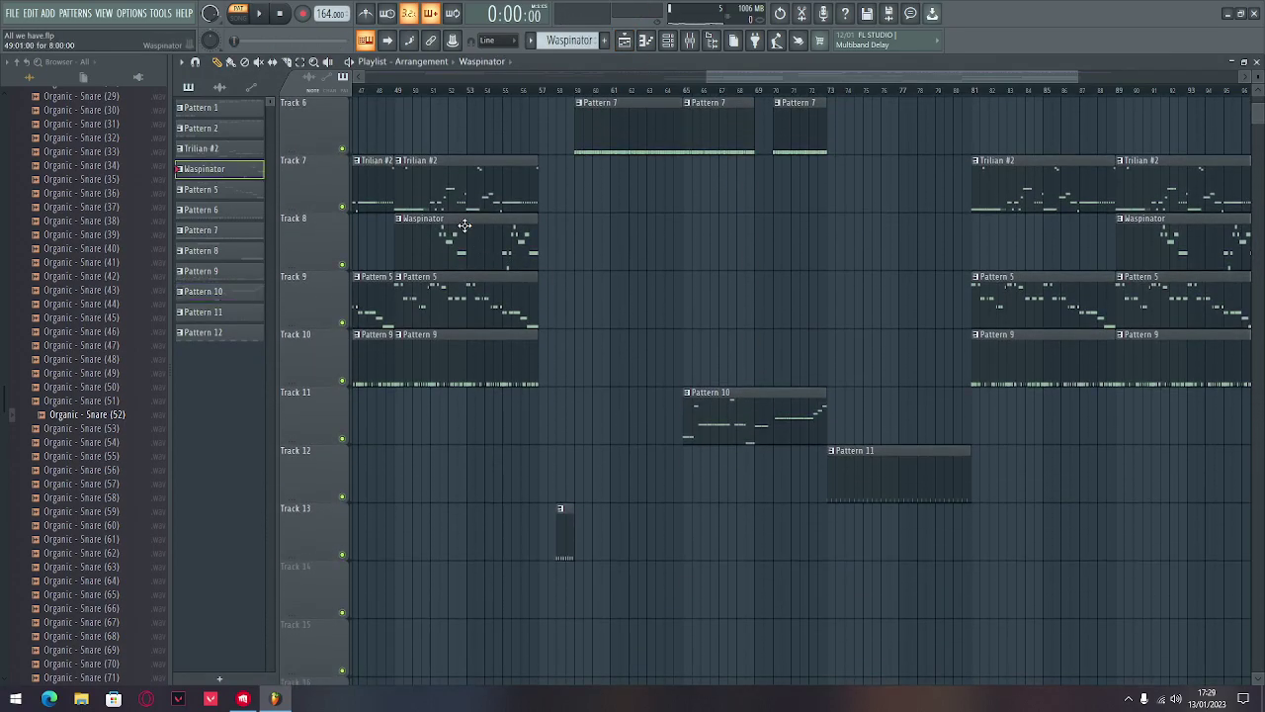
double_click(464, 225)
scroll(703, 90, "down", 3)
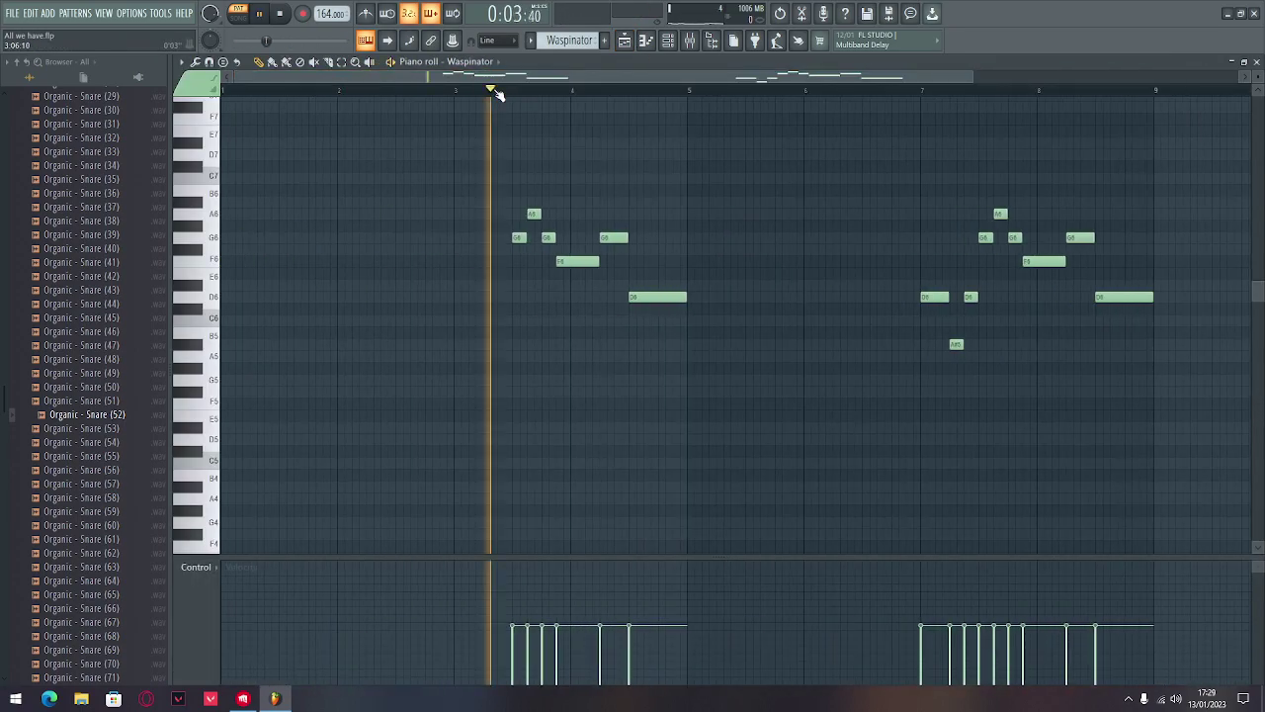
Check the Waspinator channel's instrument, listen to the pattern's last phrase and return to the playlist.
key("F6")
left_click(502, 306)
left_click(902, 175)
key("F6")
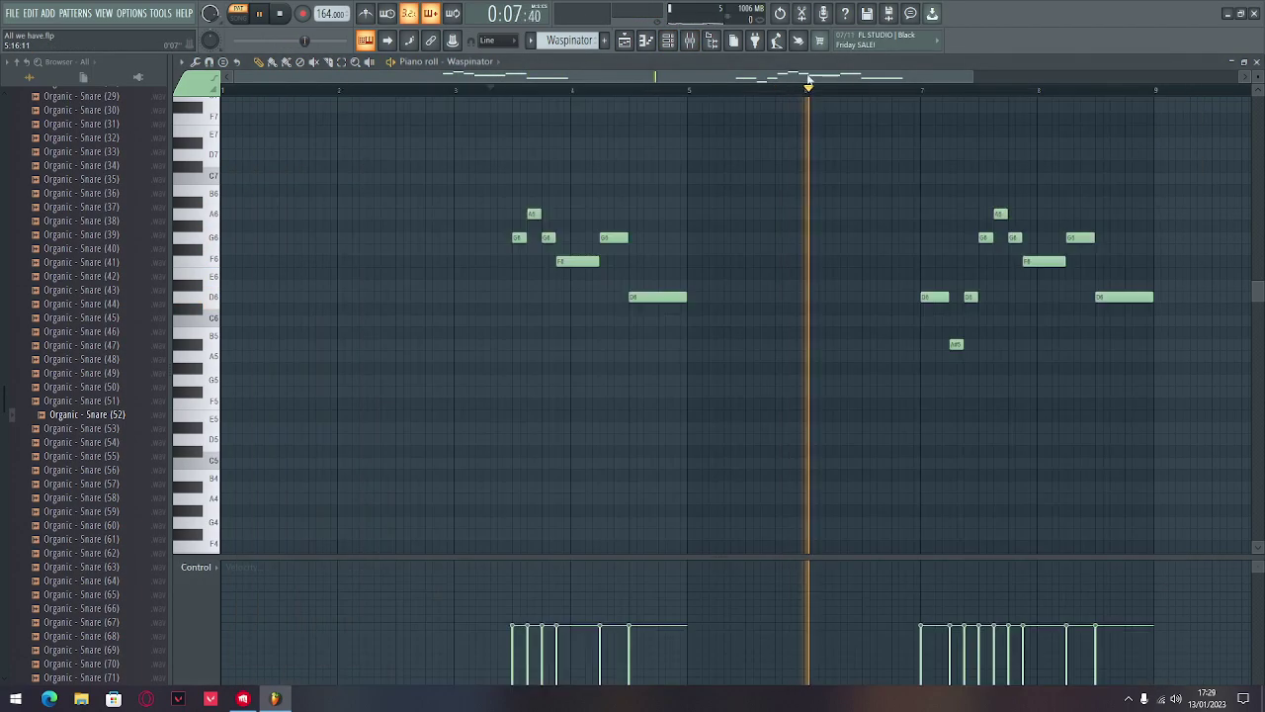
left_click_drag(880, 81, 964, 81)
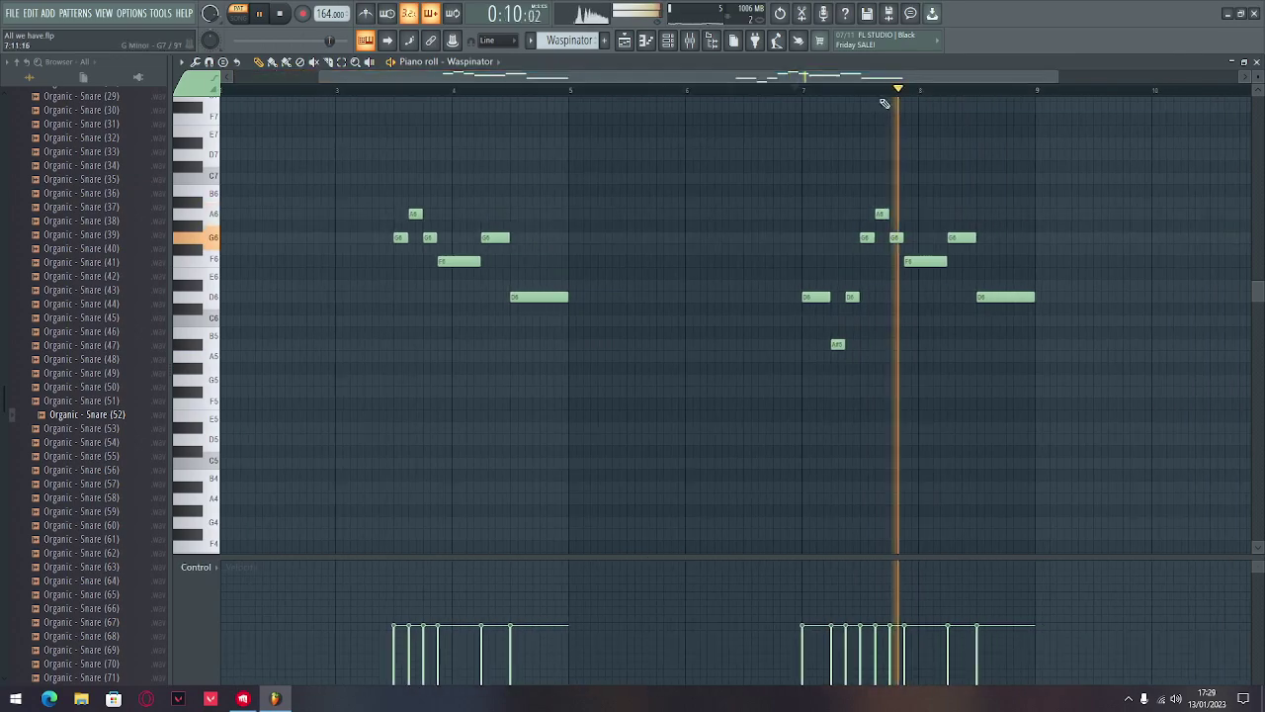
key("space")
left_click(627, 42)
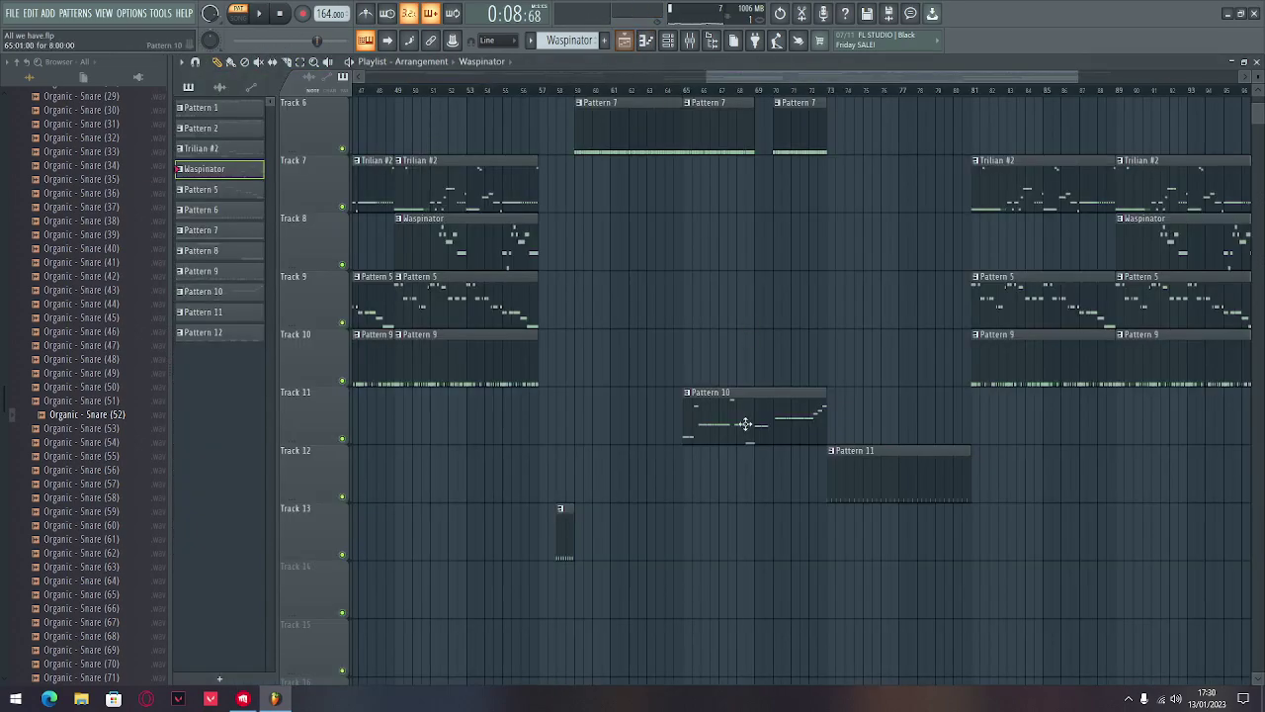
Play Pattern 5 in the piano roll and inspect its Keyscape instrument from the channel rack.
double_click(467, 299)
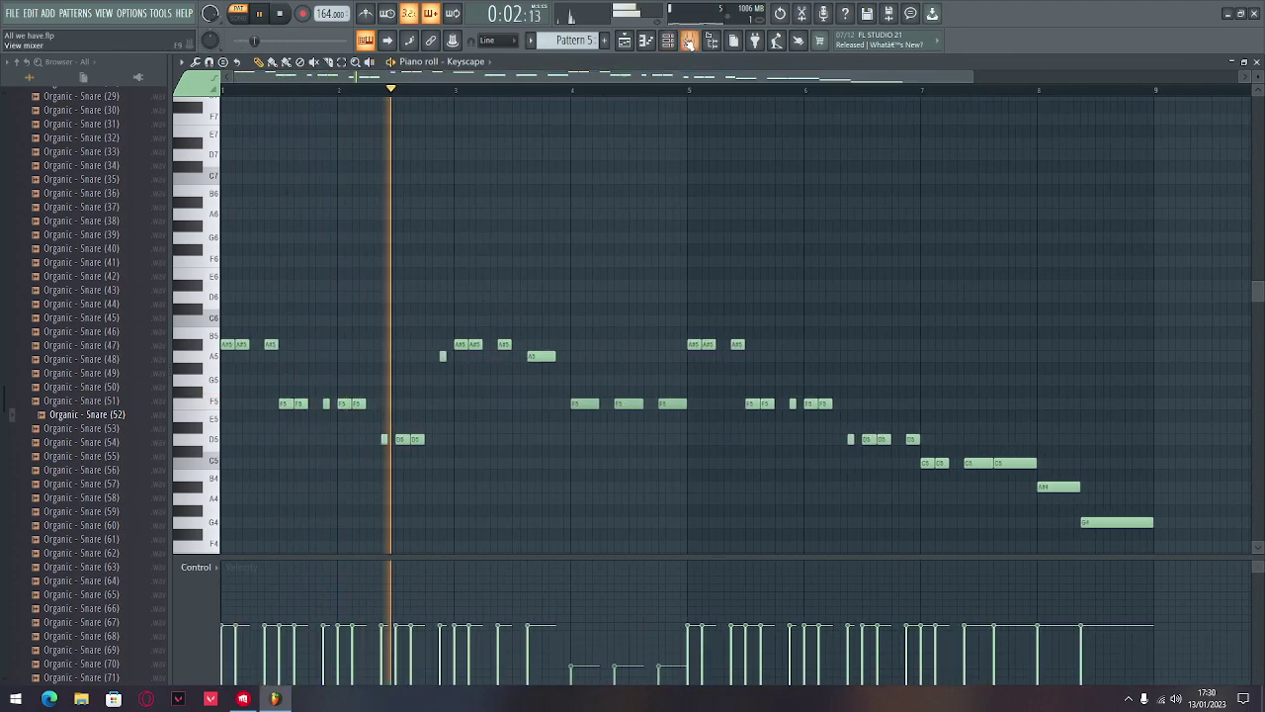
left_click(668, 40)
left_click(472, 333)
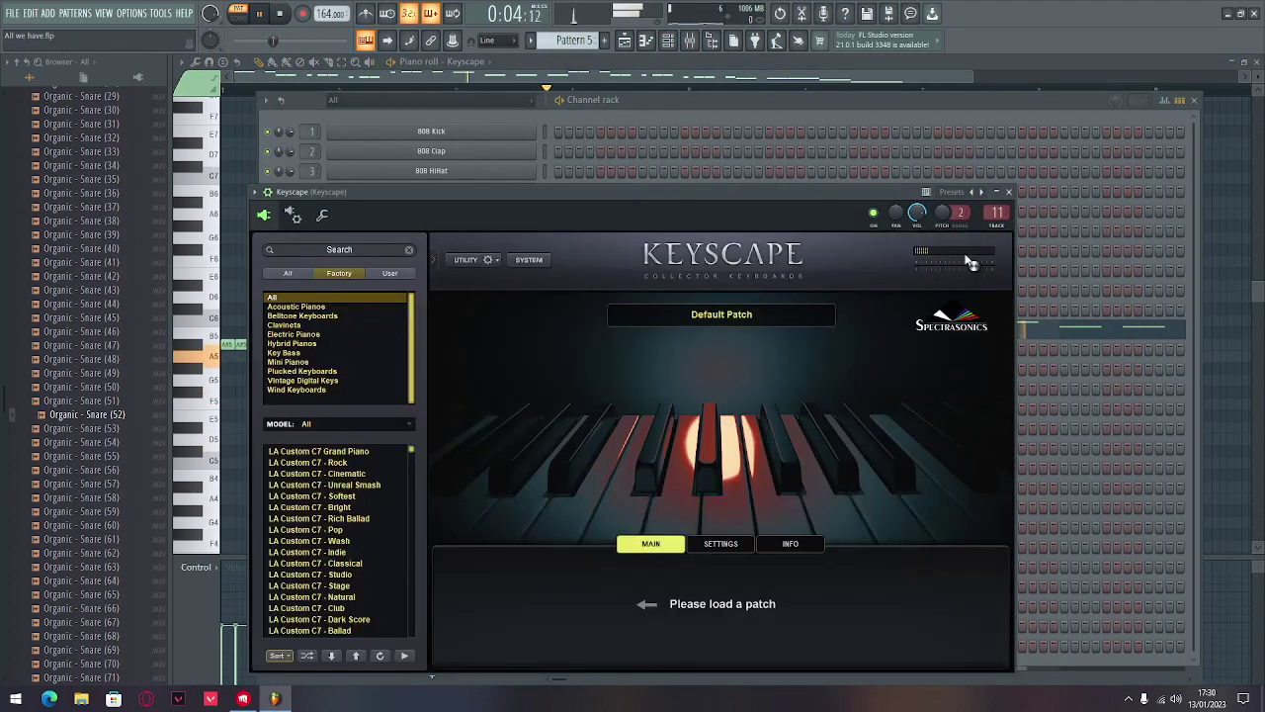
left_click(1008, 192)
left_click(668, 40)
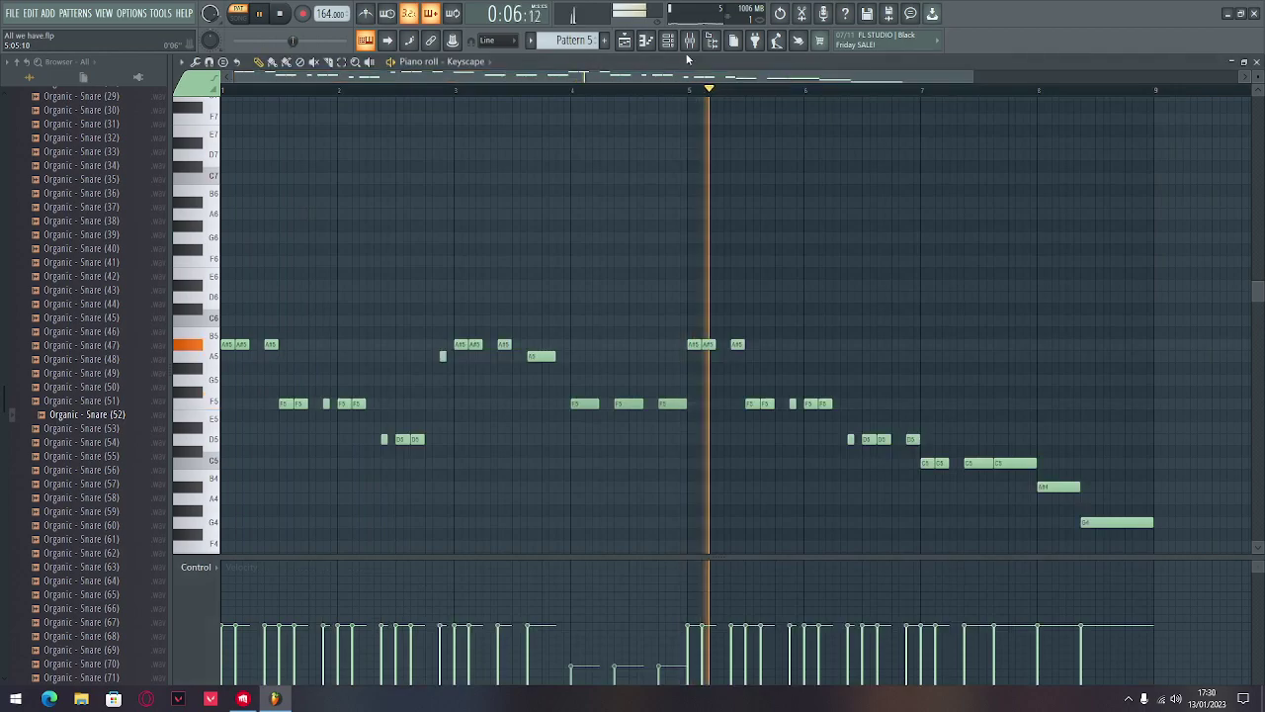
Inspect the Fruity Compressor, Fruity parametric EQ 2 and Fruity Convolver on the Keyscape mixer track, then return to the playlist.
left_click(690, 40)
left_click(1162, 105)
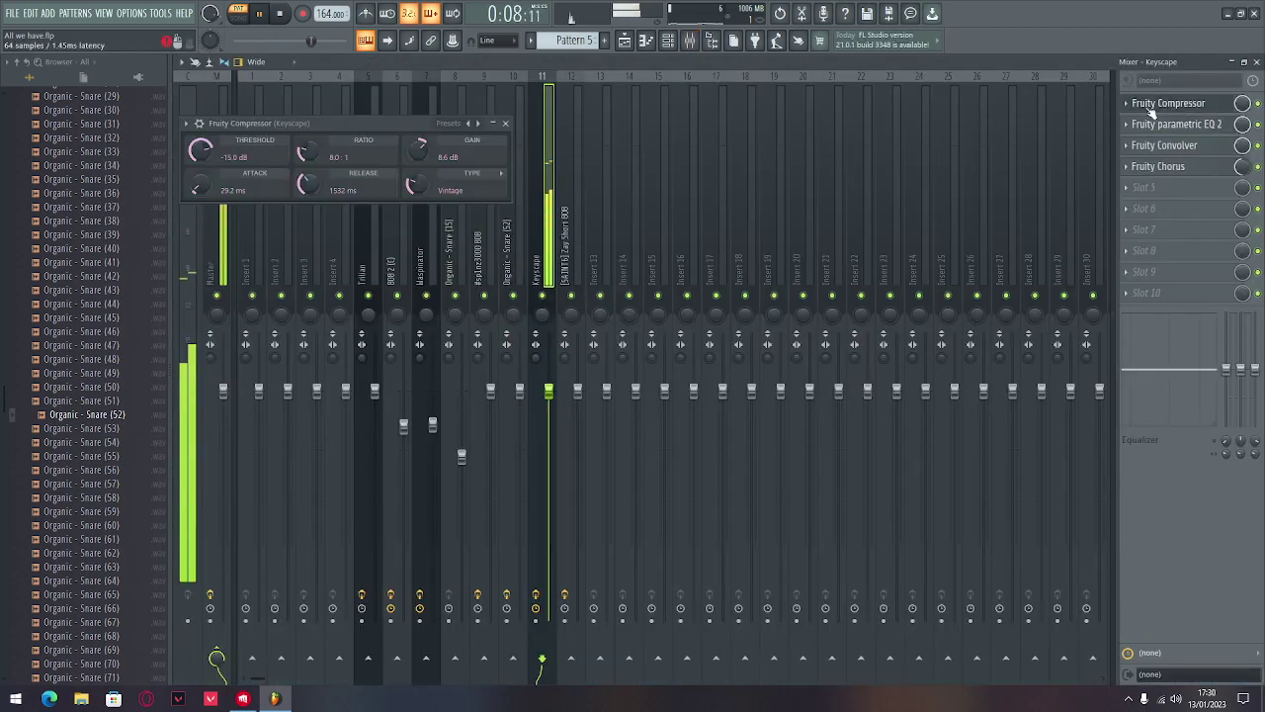
left_click(505, 123)
left_click(1171, 124)
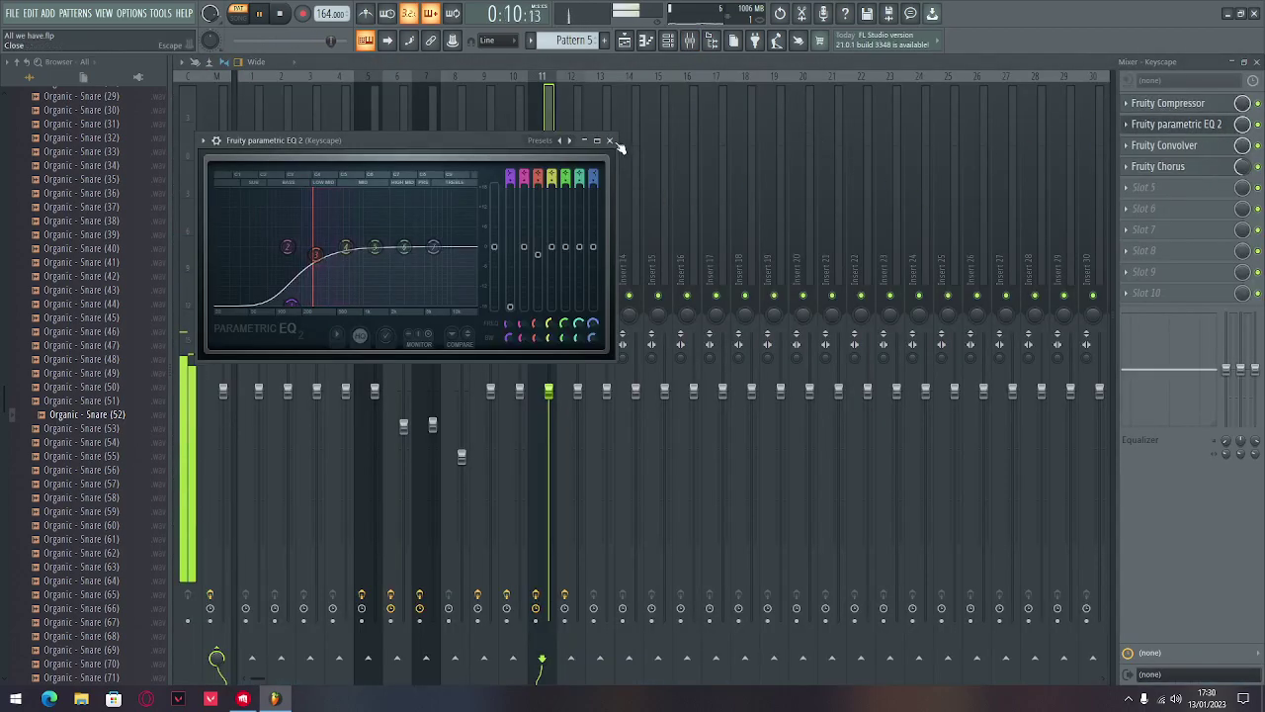
left_click(610, 141)
left_click(1164, 145)
left_click(680, 158)
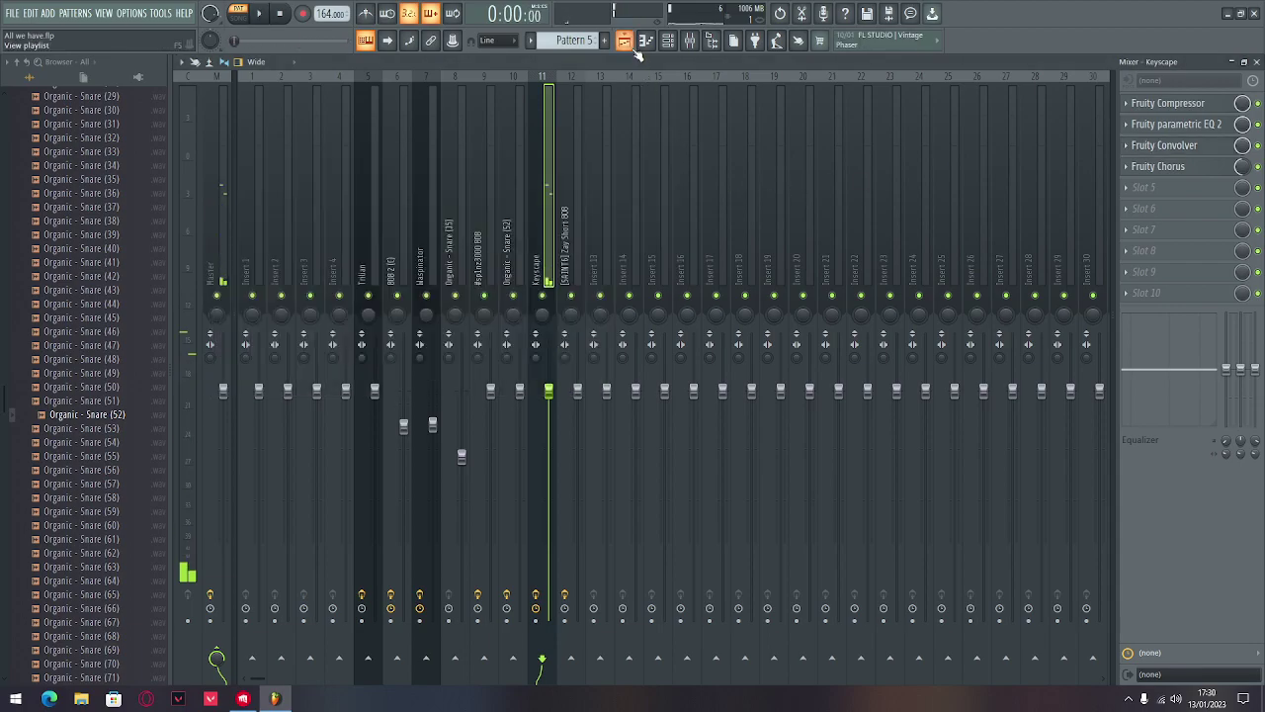
key("F5")
key("space")
Open the Pattern 6 clip from Track 4 in the piano roll and show its drum channels in the channel rack.
left_click_drag(786, 76, 527, 89)
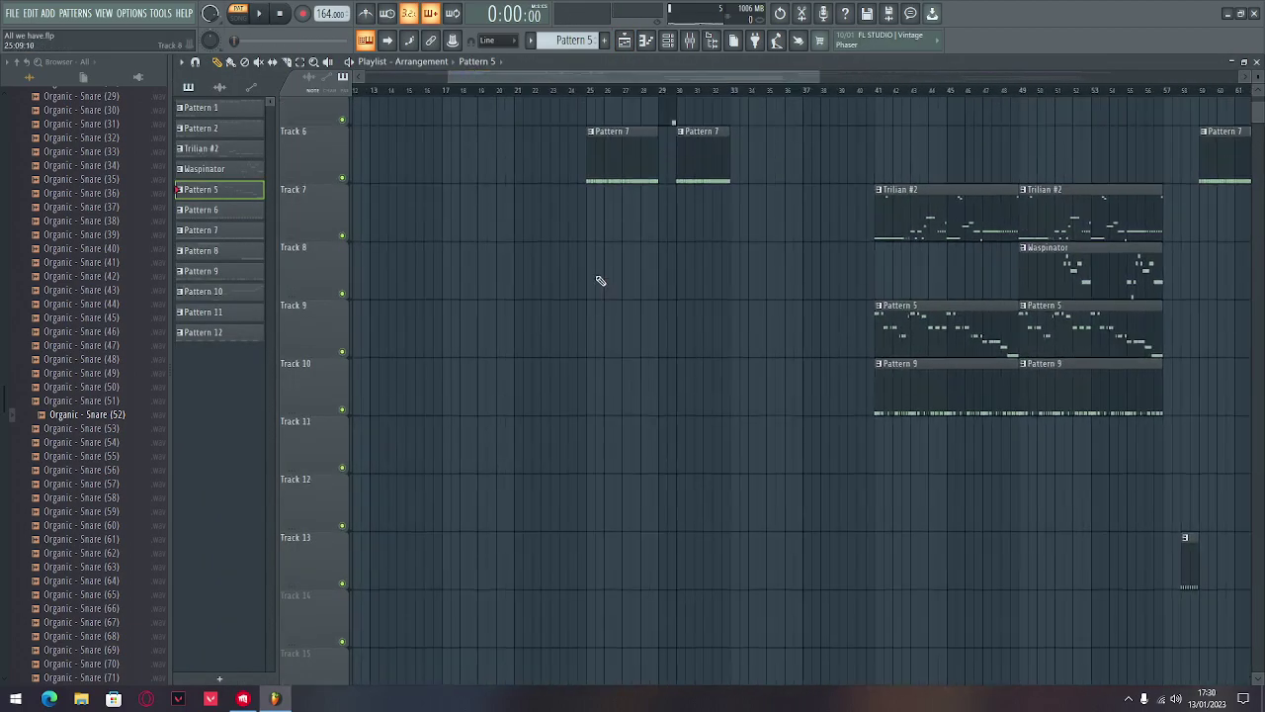
scroll(573, 291, "up", 5)
double_click(399, 295)
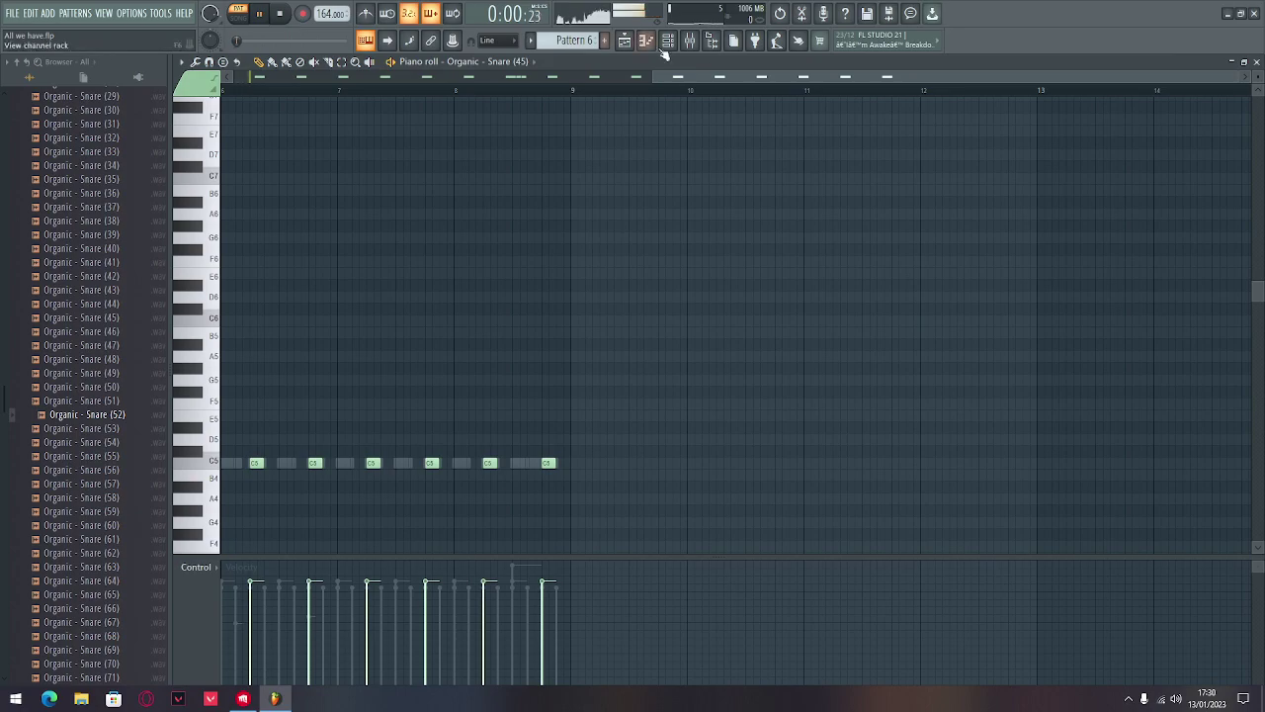
key("F6")
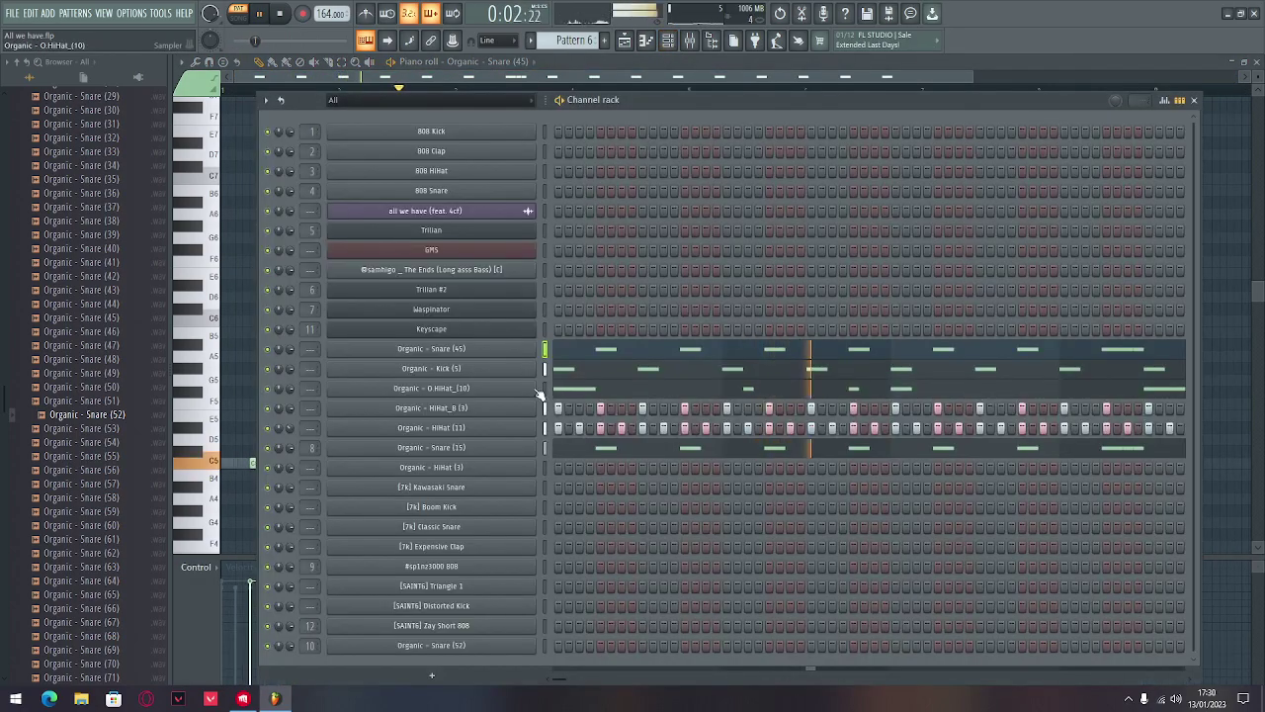
Listen to the Pattern 6 drum channels across their steps in the channel rack, then return to the playlist.
left_click_drag(791, 104, 670, 92)
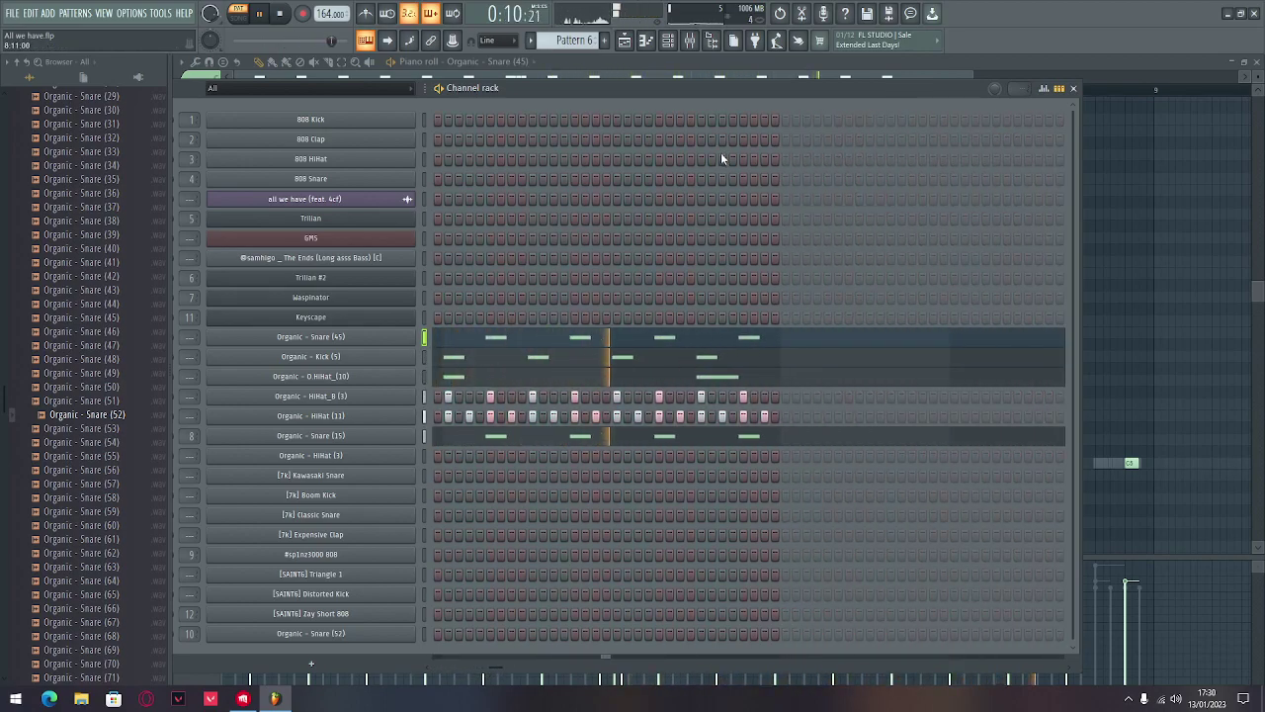
left_click(625, 41)
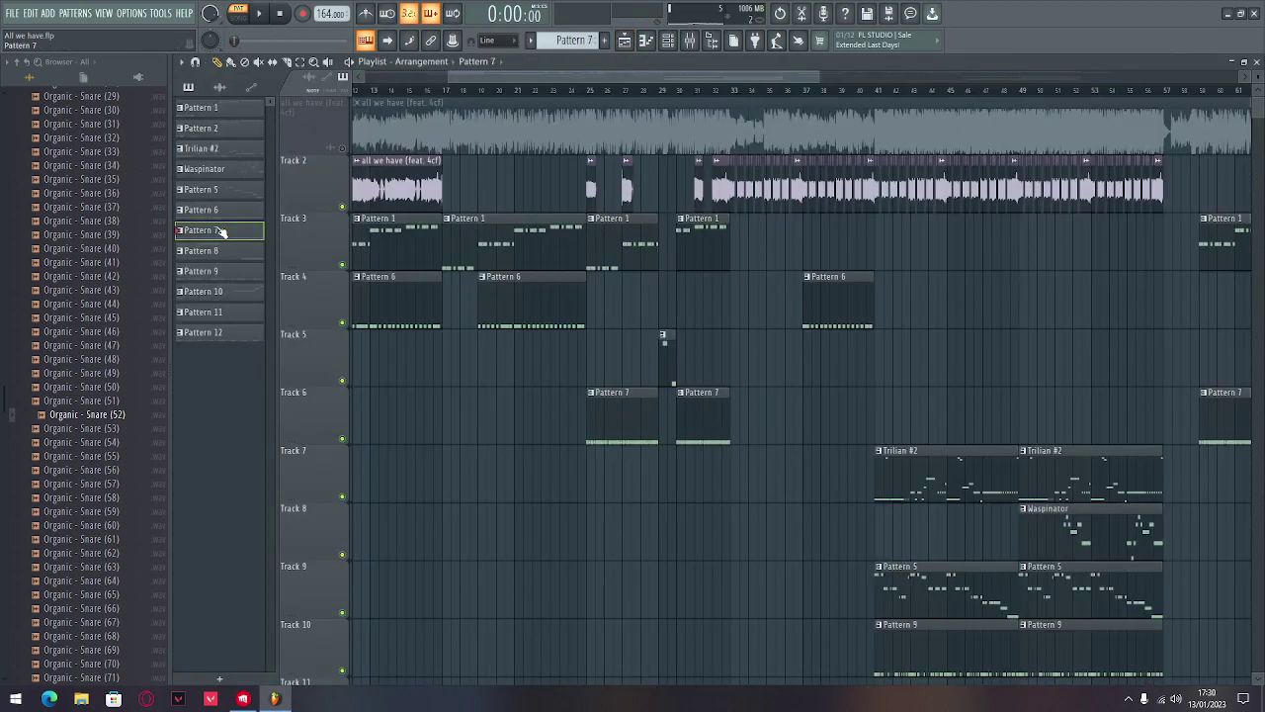
Play Pattern 7 and inspect its hi-hat, snare, kick and clap channels in the channel rack, then return to the playlist.
double_click(220, 229)
left_click(667, 42)
key("space")
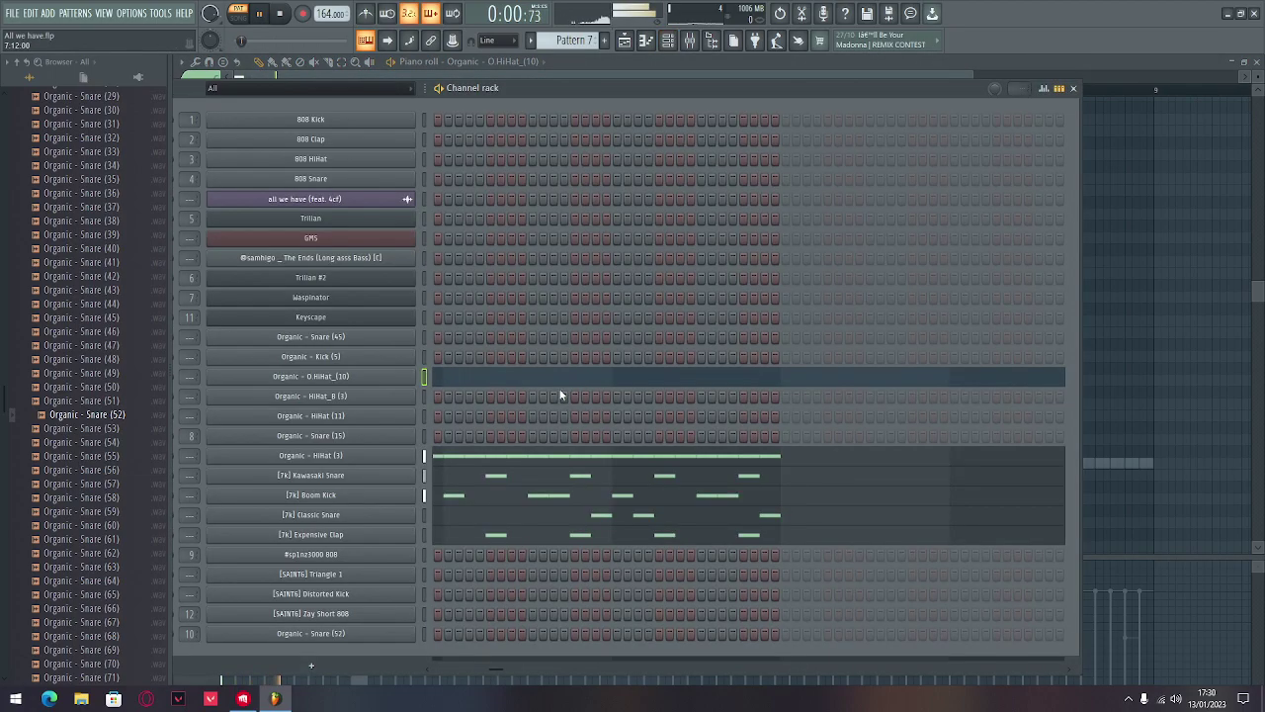
left_click_drag(495, 673, 448, 680)
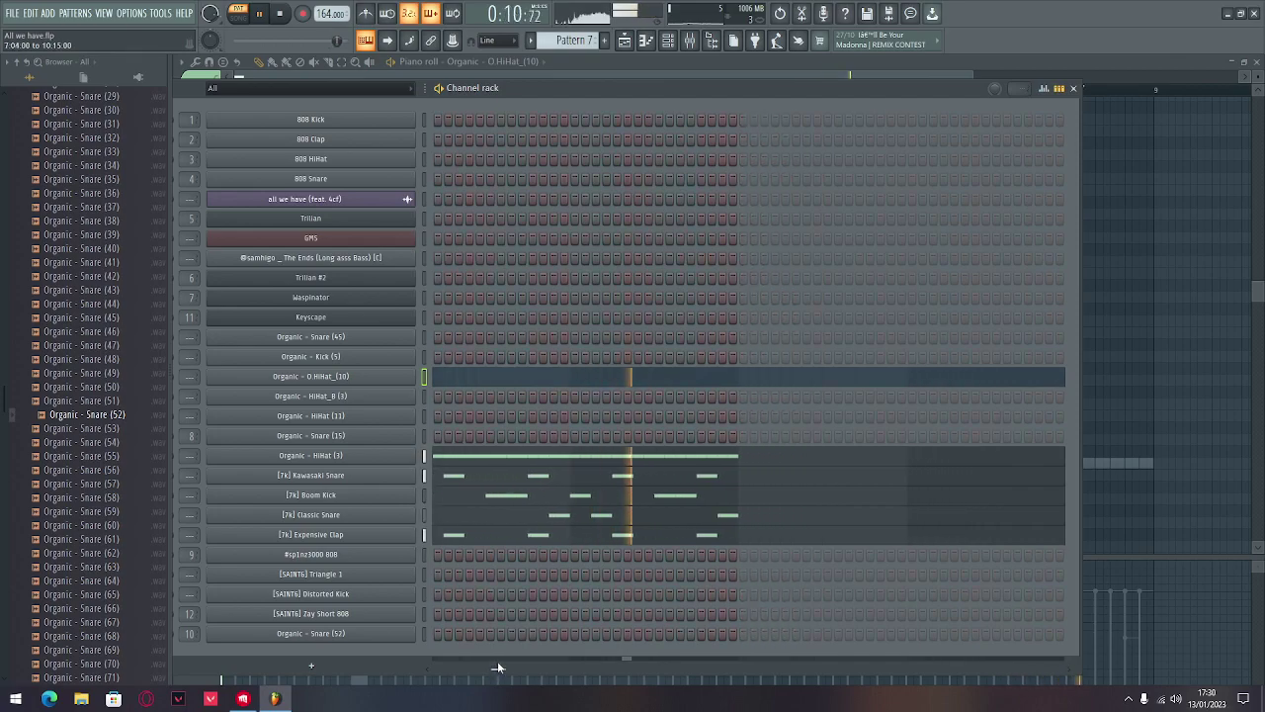
key("space")
left_click(623, 42)
Play the Pattern 9 clip and inspect its drum channels in the channel rack, then return to the playlist.
scroll(757, 386, "down", 3)
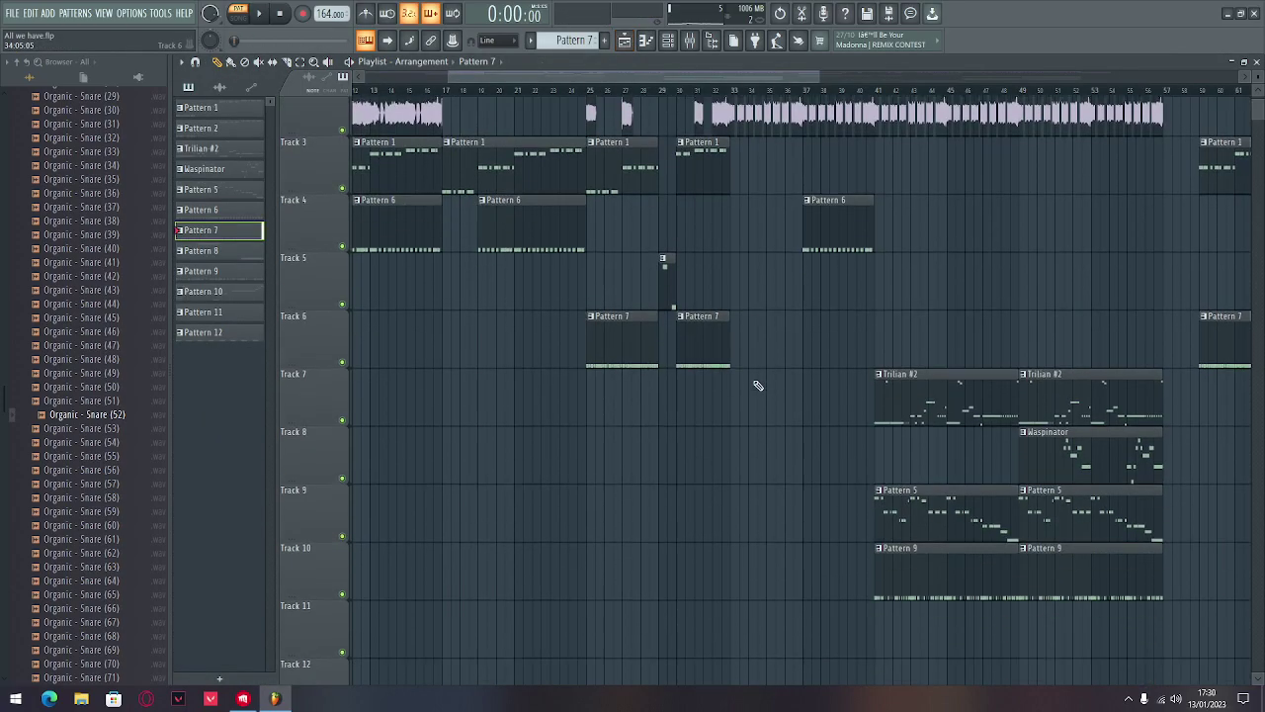
double_click(893, 462)
key("space")
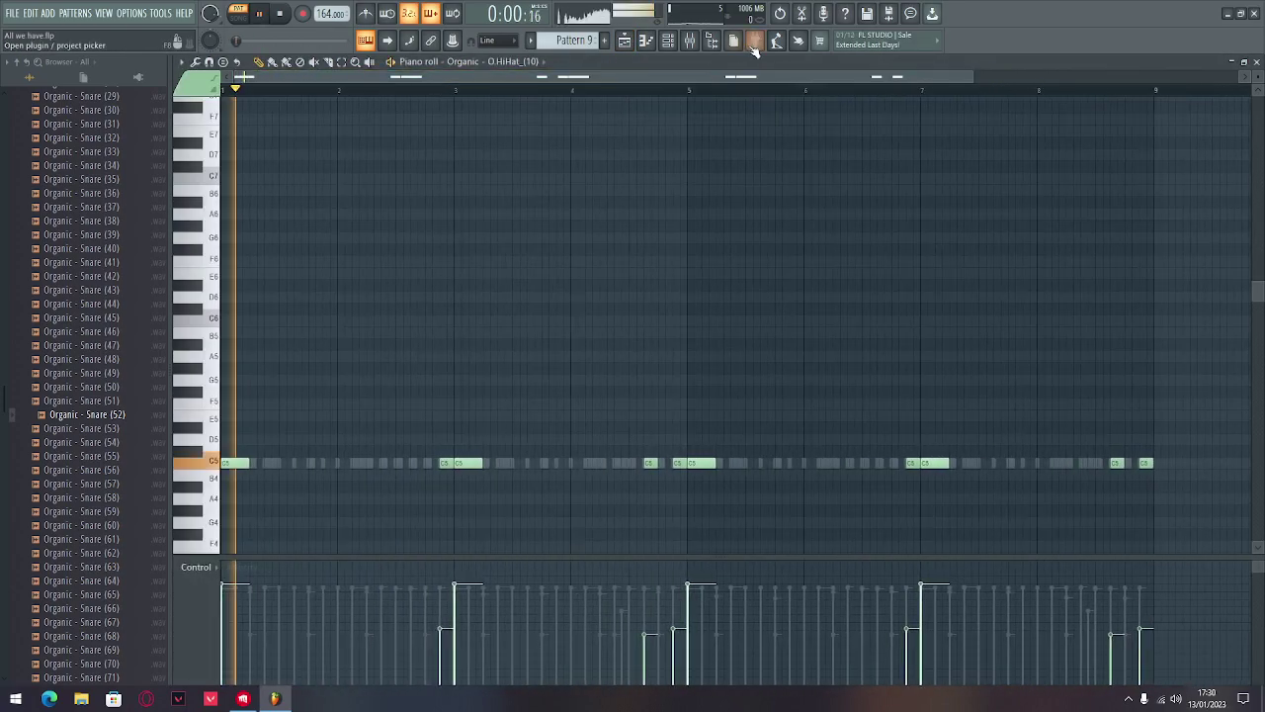
key("F6")
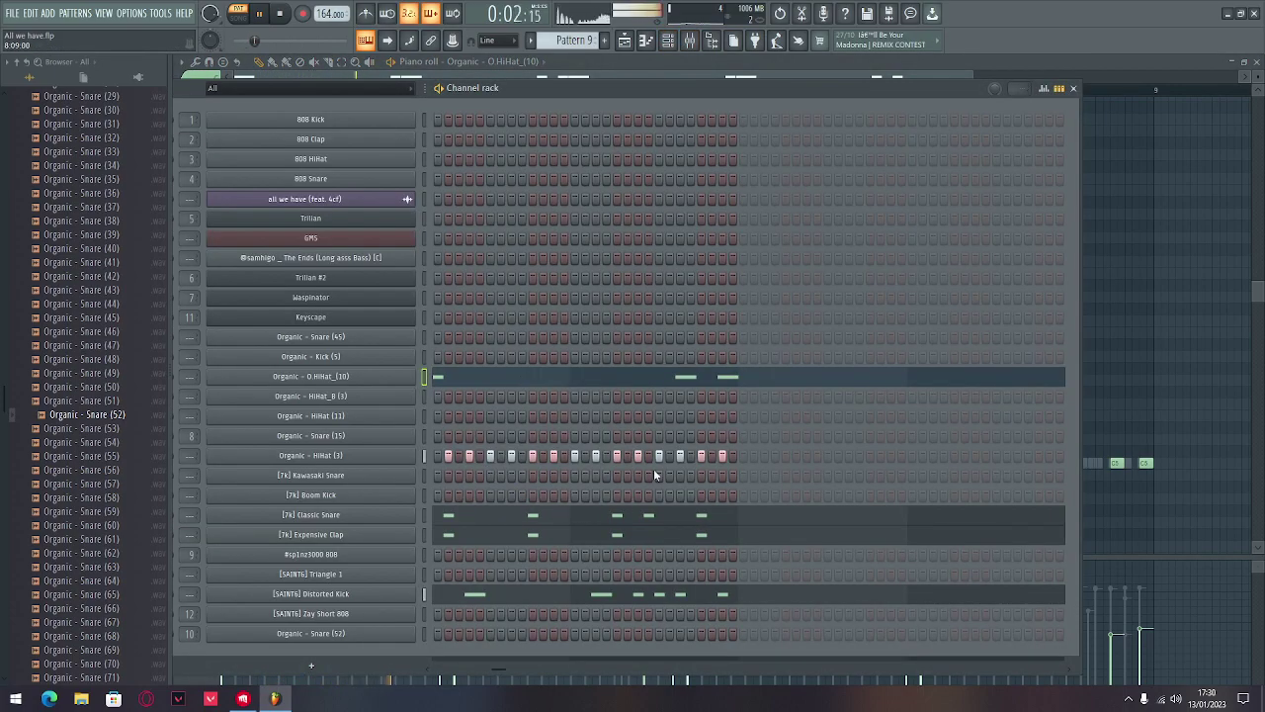
mouse_move(491, 665)
left_mouse_down()
mouse_move(439, 658)
mouse_move(471, 660)
mouse_move(499, 642)
left_mouse_up()
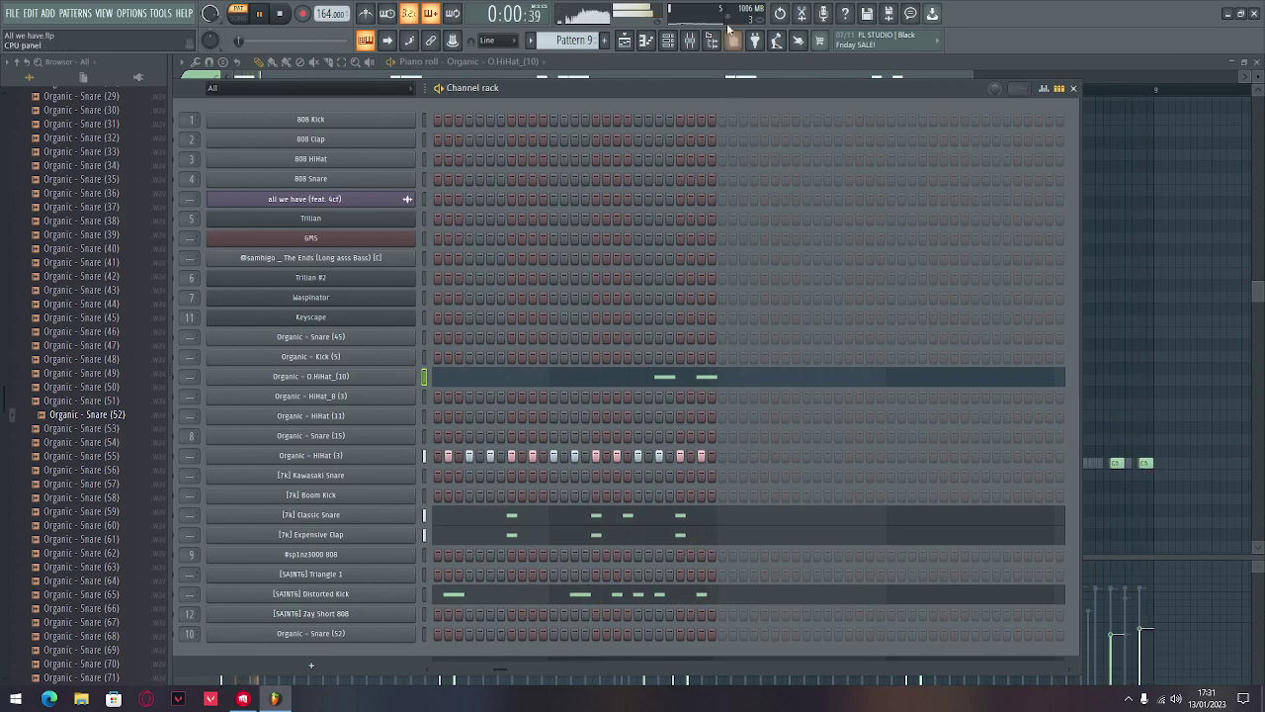
key("F5")
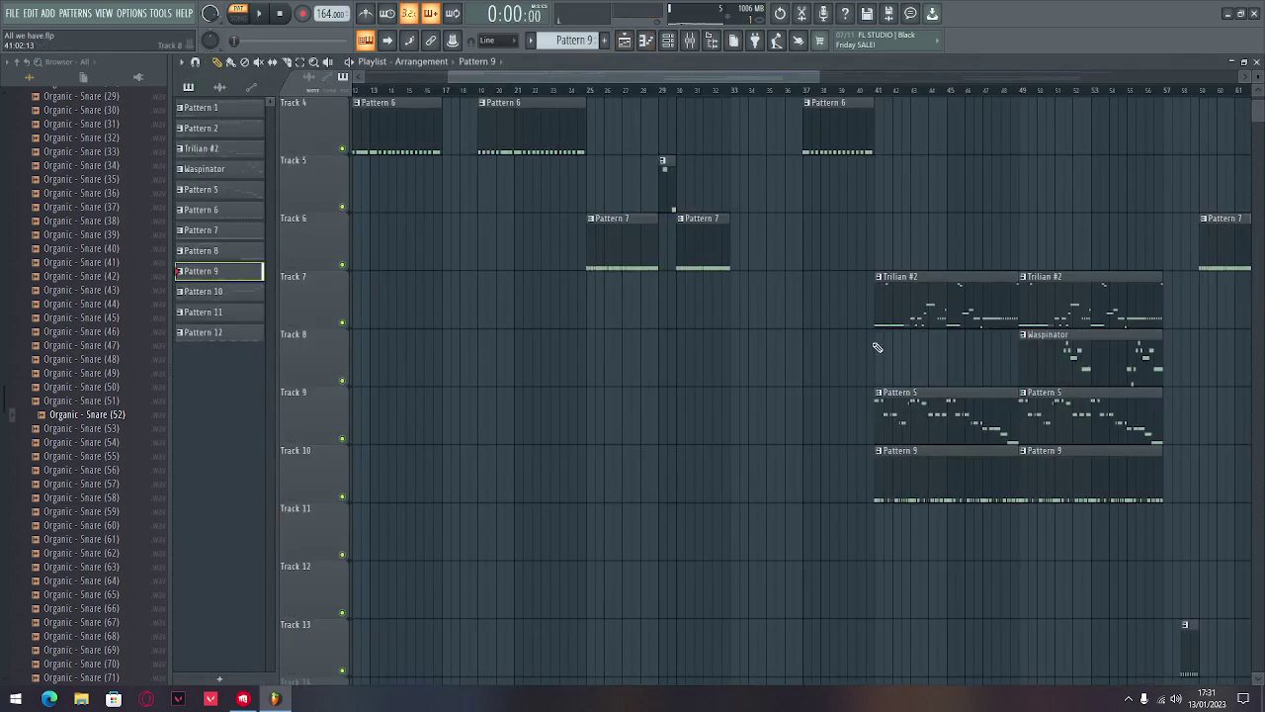
Play the short Pattern 8 clip from Track 5 in the piano roll to hear its 808, then stop and return to the playlist.
scroll(872, 345, "up", 3)
left_click_drag(622, 79, 534, 79)
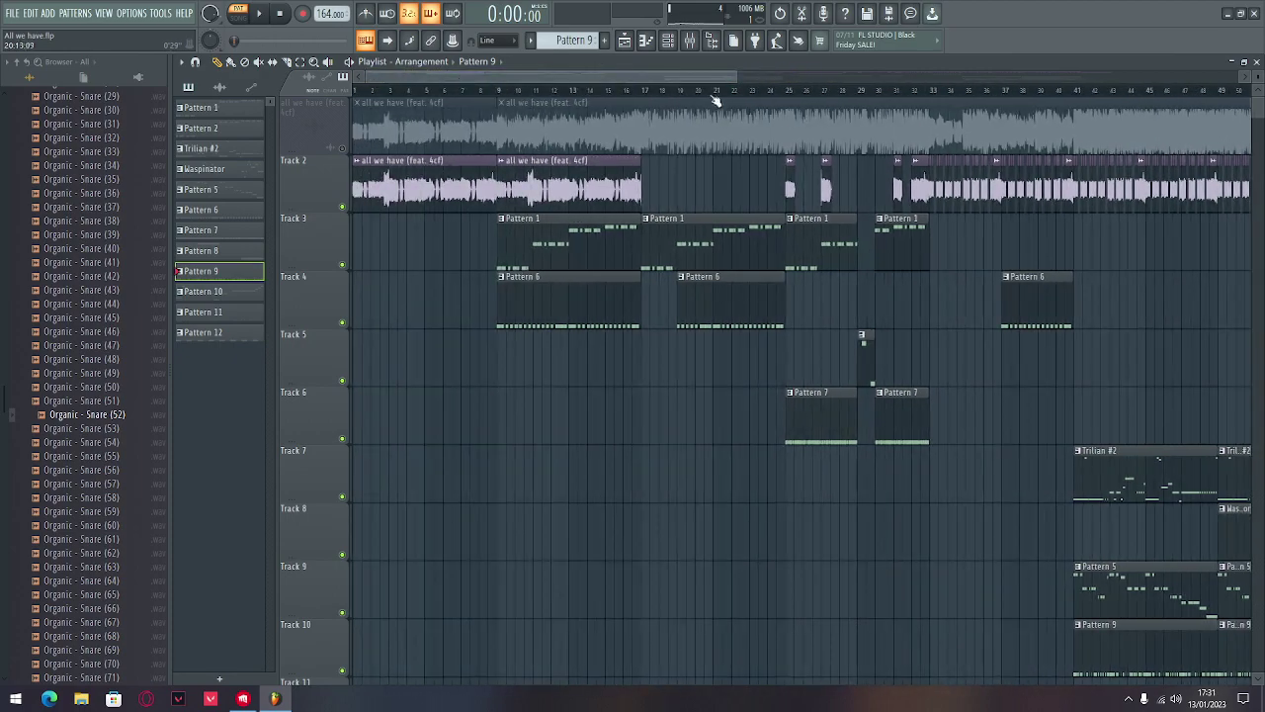
left_click_drag(738, 78, 1243, 79)
scroll(1067, 504, "down", 5)
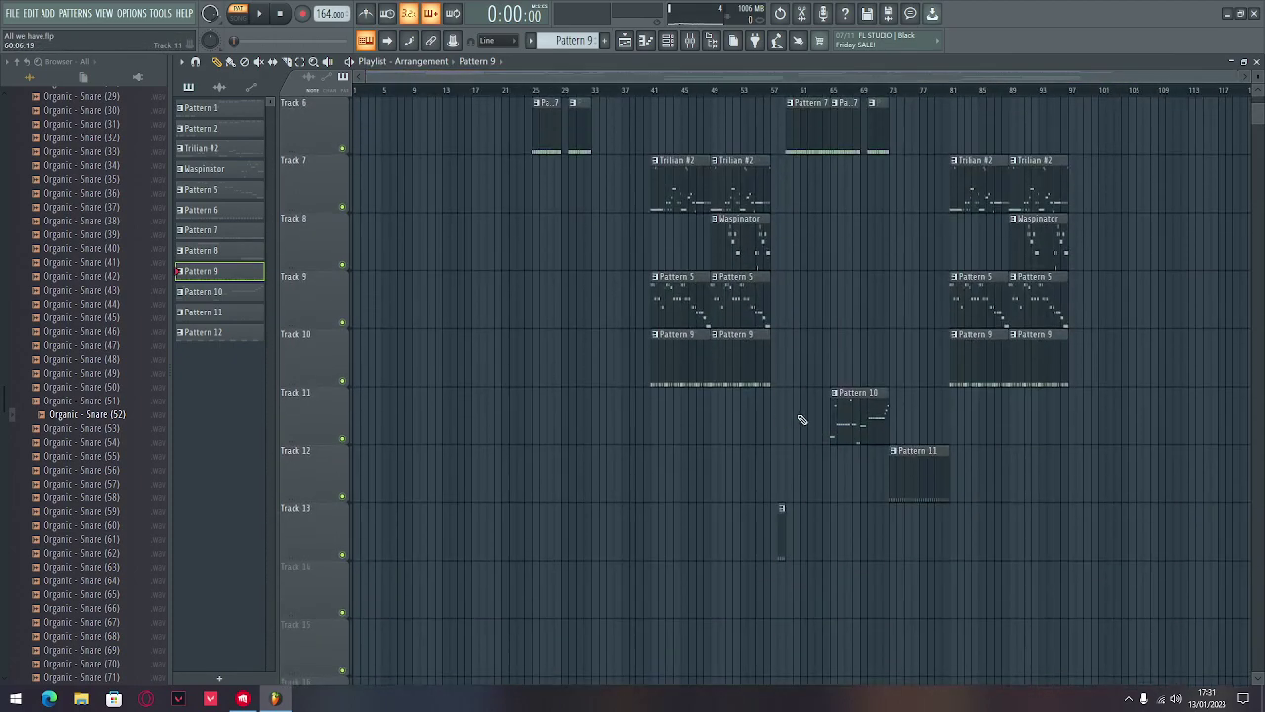
scroll(719, 403, "up", 5)
double_click(563, 347)
key("space")
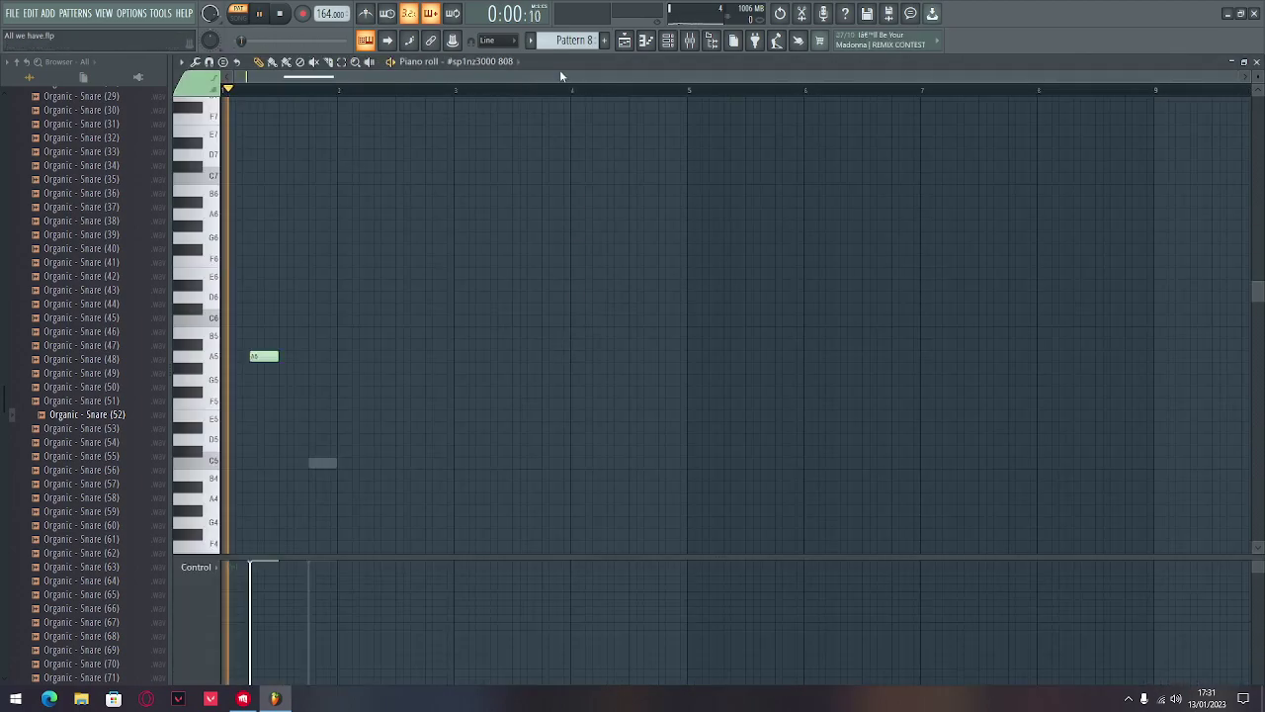
left_click(626, 40)
key("space")
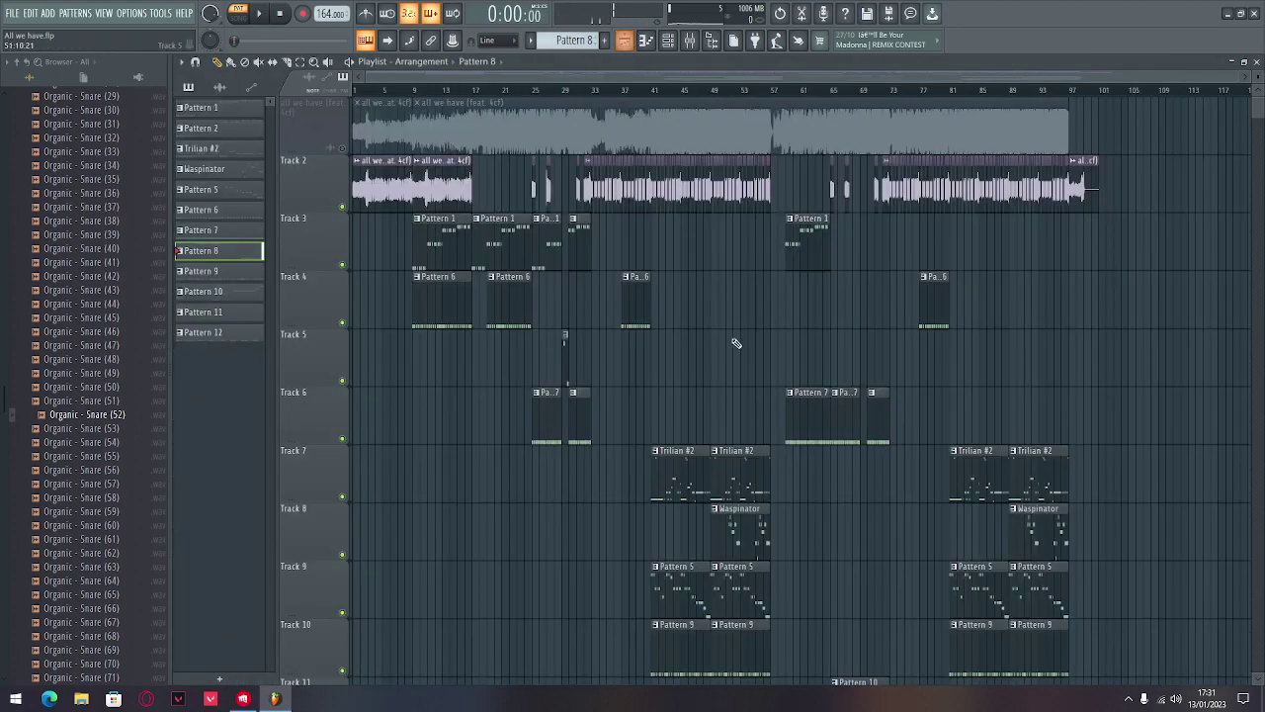
Play the Pattern 12 snare clip from Track 13 in the piano roll, then stop and return to the playlist.
scroll(733, 339, "down", 4)
double_click(783, 597)
key("space")
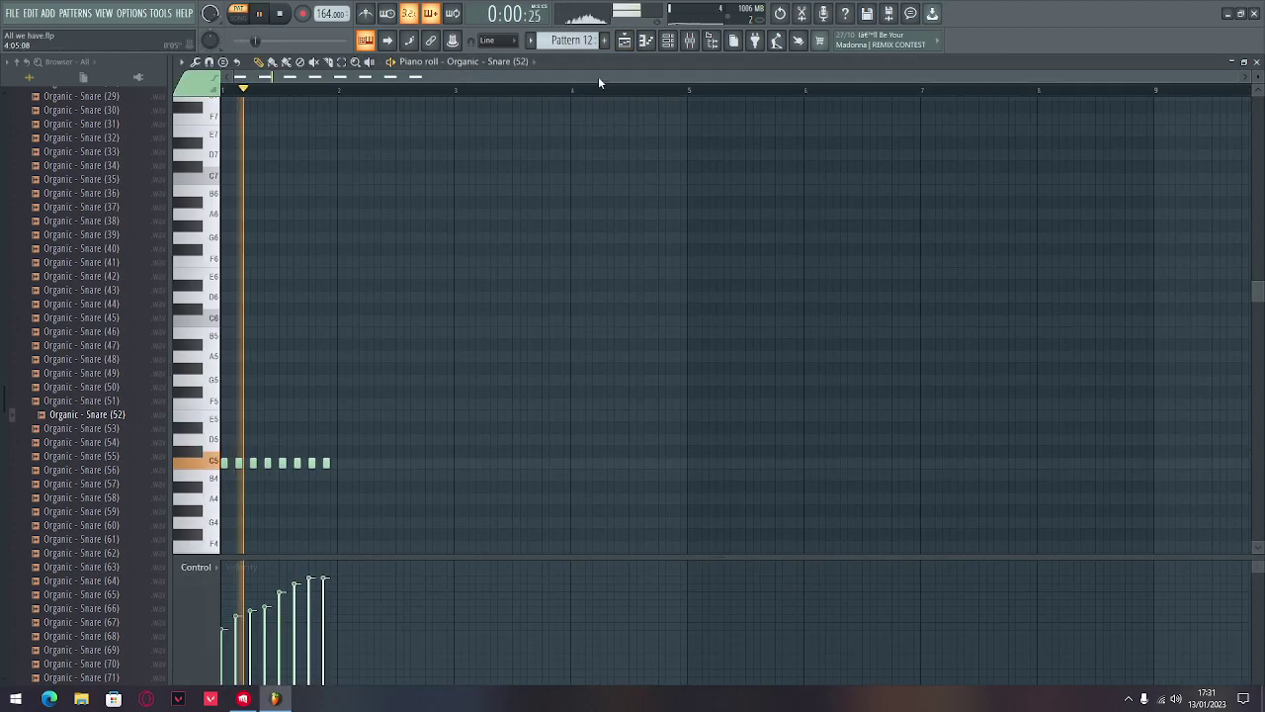
left_click(625, 41)
key("space")
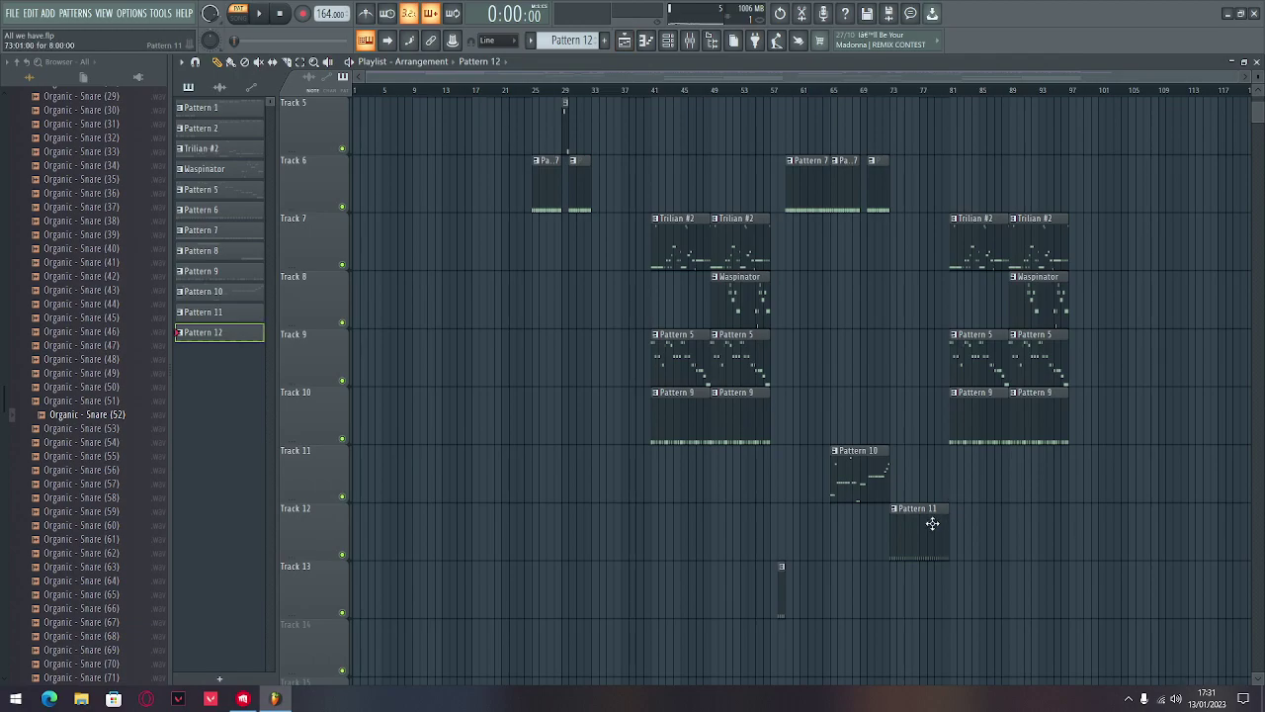
Listen to the Pattern 11 hi-hat clip from Track 12 in the piano roll, then return to the playlist.
double_click(932, 522)
left_click_drag(750, 75, 276, 81)
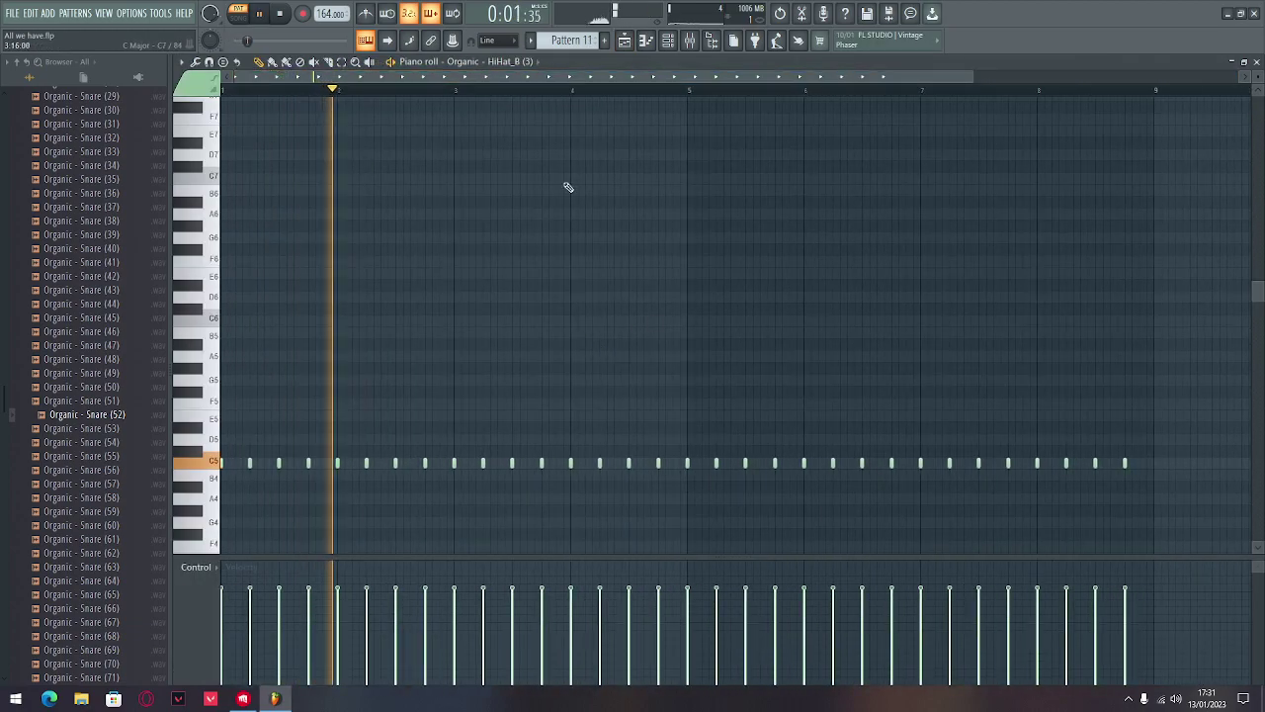
left_click(626, 40)
Play the whole arrangement from the start in song mode with all tracks in view, then stop playback.
scroll(904, 296, "up", 4)
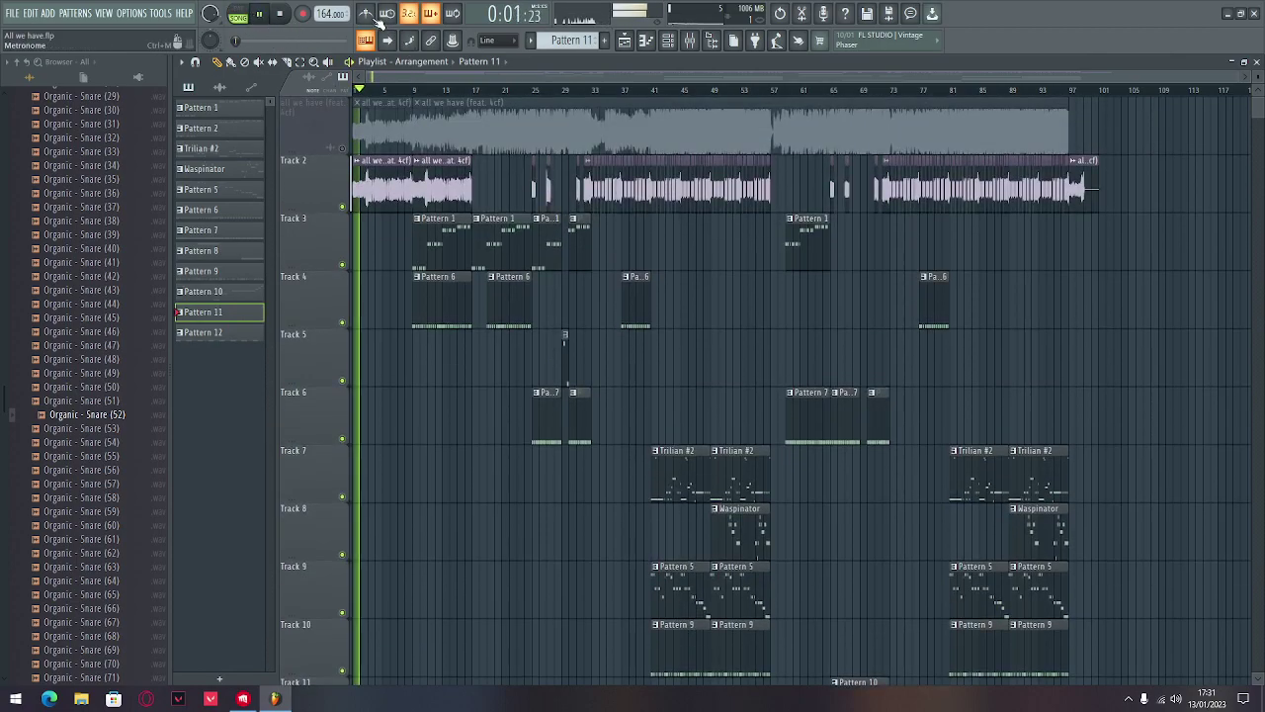
left_click_drag(1261, 70, 1258, 79)
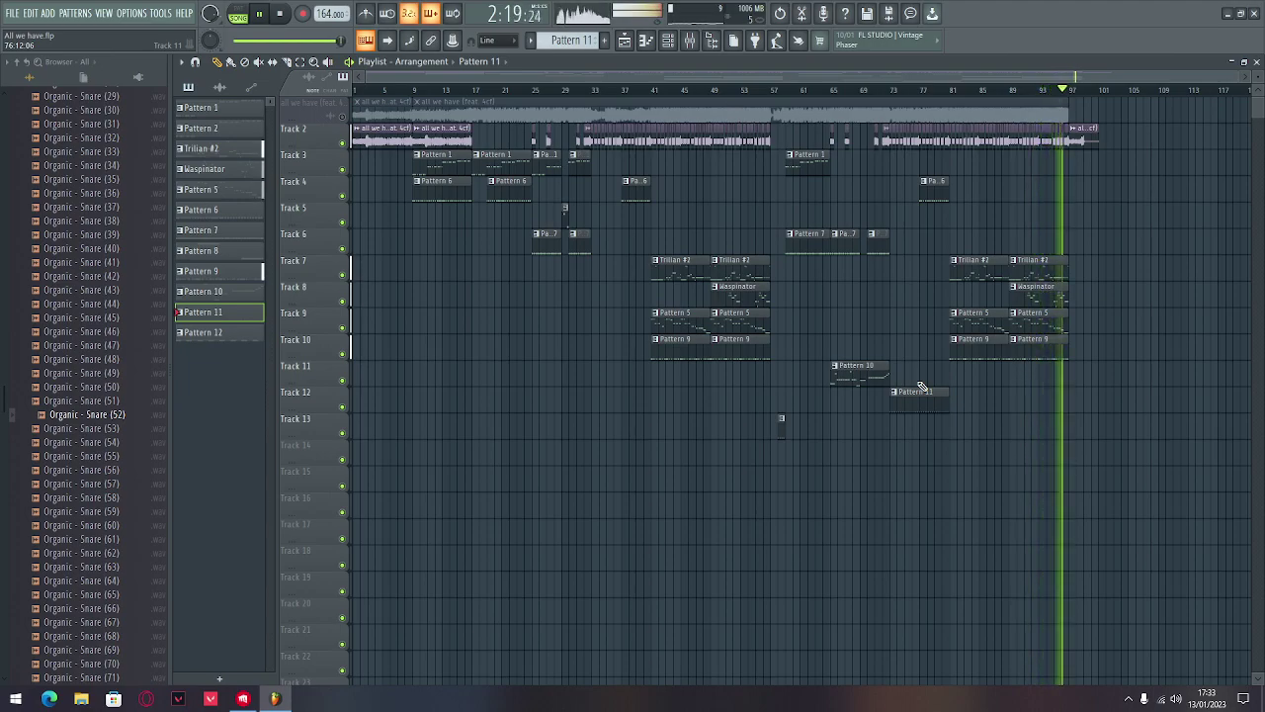
left_click(280, 18)
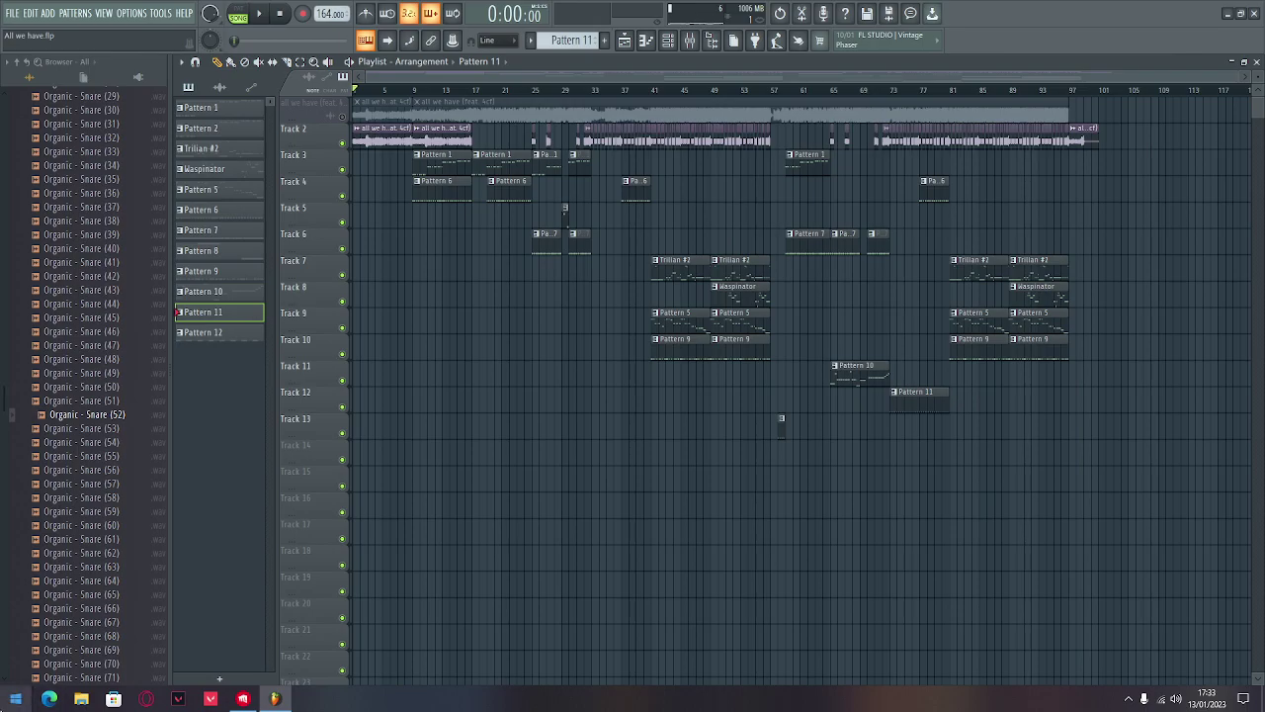